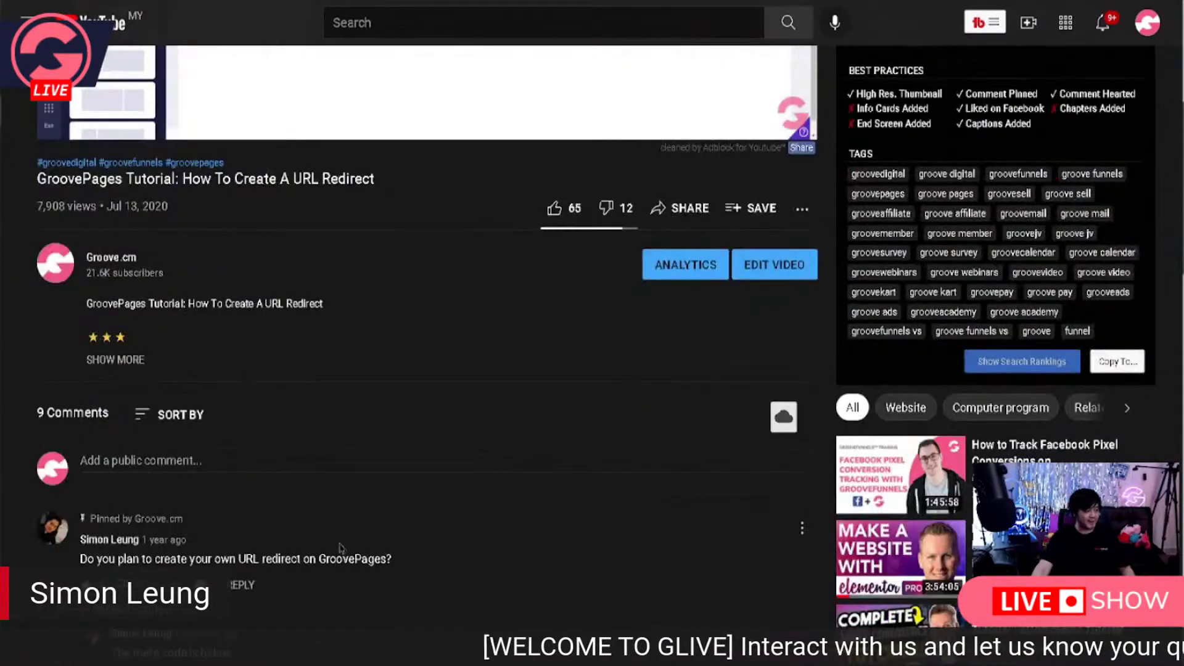
Examine the meta refresh redirect code in the replies to the pinned comment on the URL redirect tutorial video.
{"action": "scroll", "coordinate": [344, 548], "scroll_direction": "down", "scroll_amount": 3}
{"action": "double_click", "coordinate": [342, 529]}
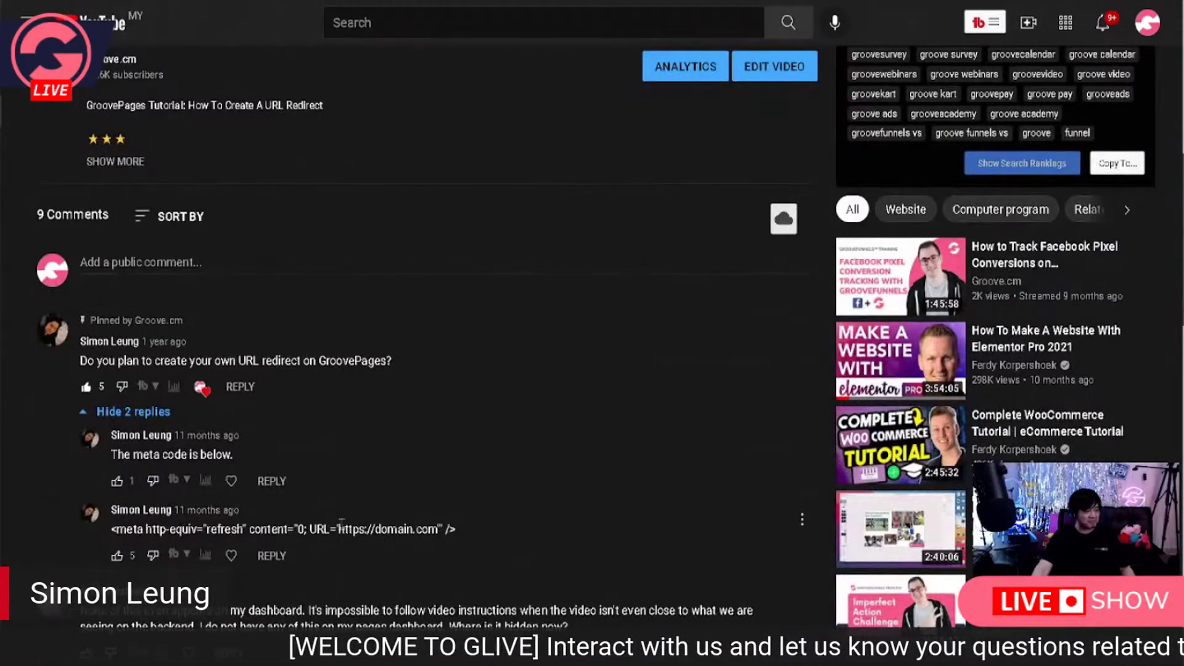
{"action": "left_click_drag", "start_coordinate": [475, 529], "coordinate": [108, 512]}
{"action": "triple_click", "coordinate": [149, 529]}
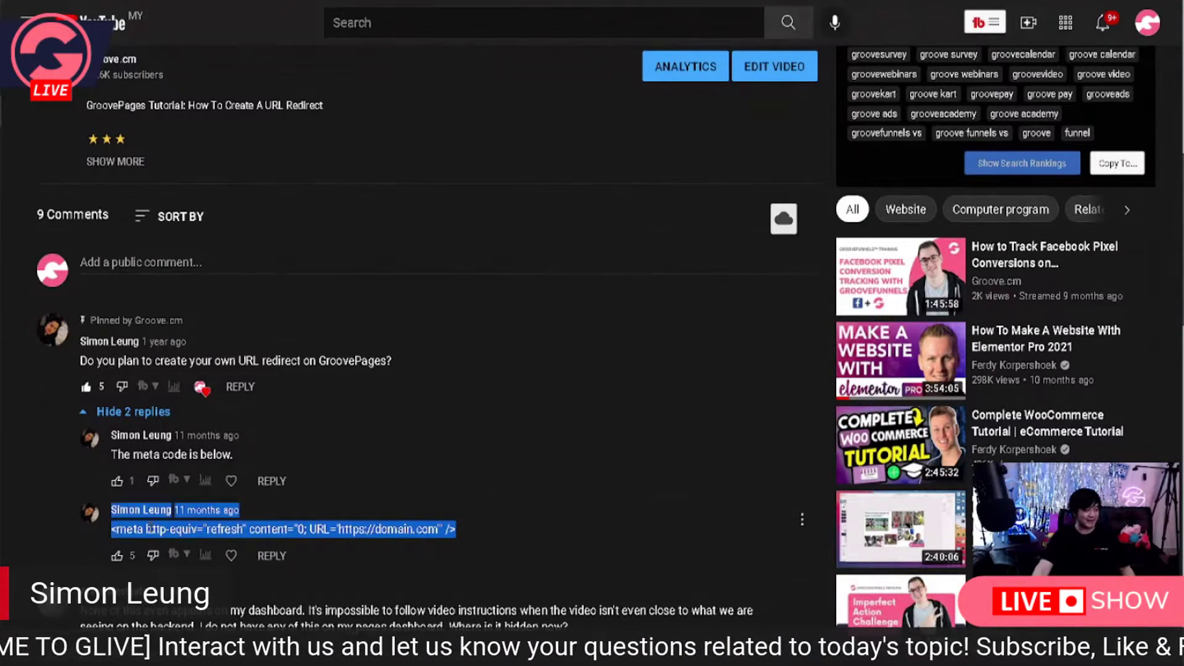
{"action": "left_click", "coordinate": [468, 542]}
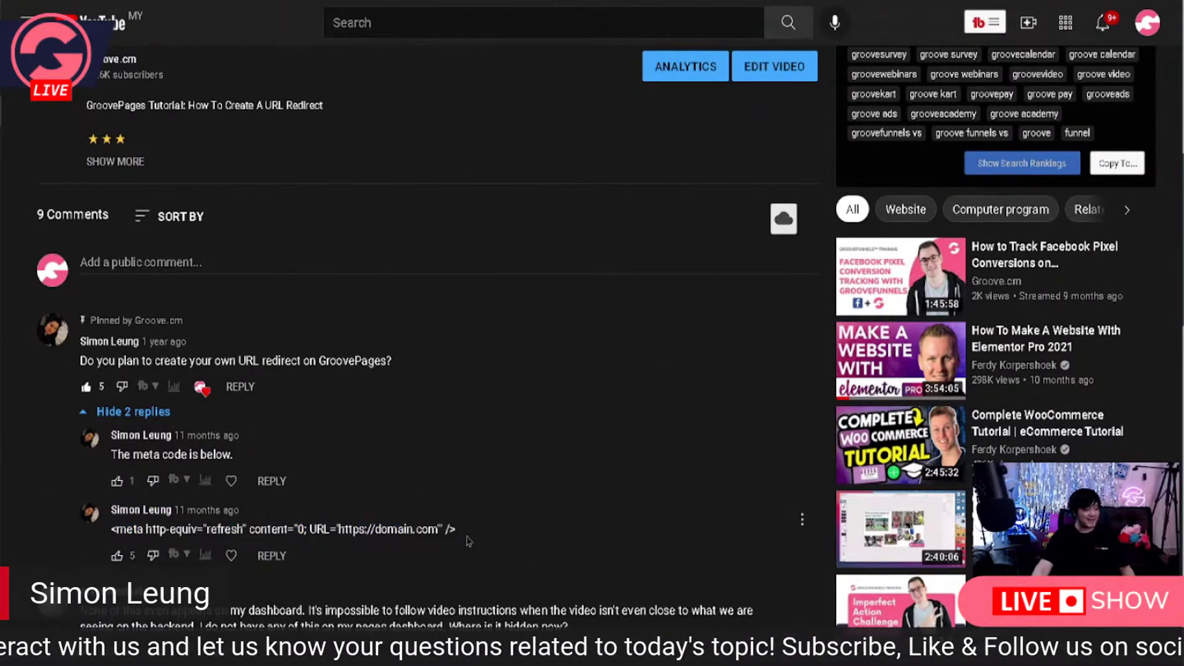
{"action": "scroll", "coordinate": [467, 541], "scroll_direction": "up", "scroll_amount": 2}
{"action": "scroll", "coordinate": [468, 542], "scroll_direction": "up", "scroll_amount": 7}
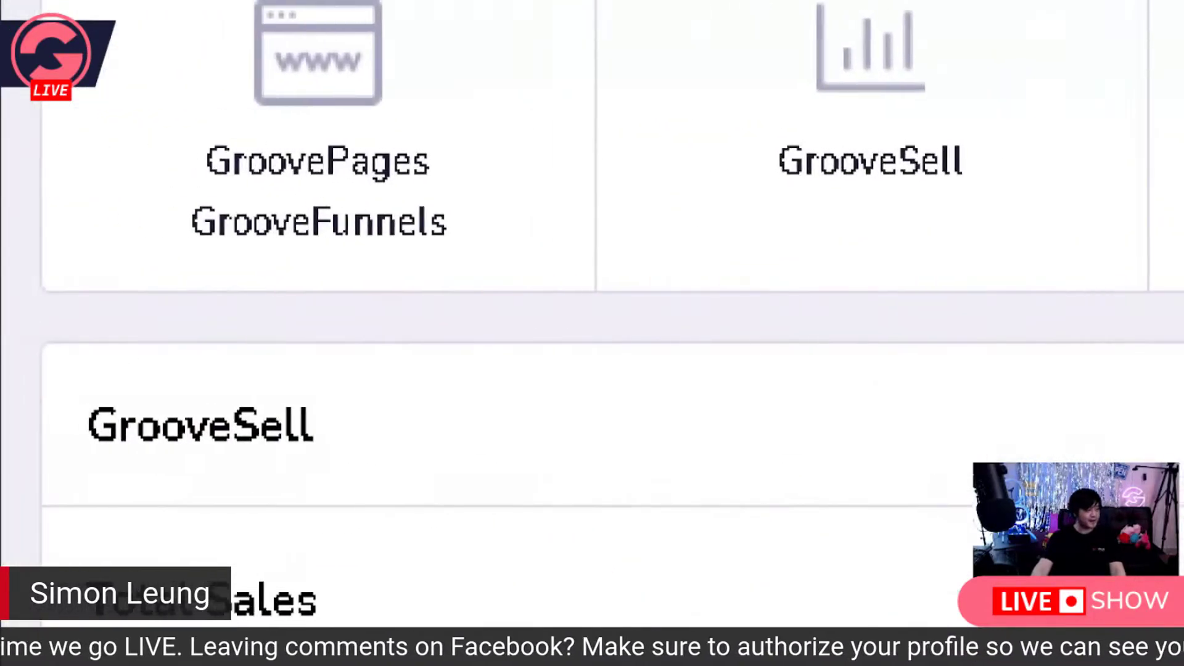
Open GroovePages from the Groove dashboard and look through the existing sites.
{"action": "mouse_move", "coordinate": [169, 146]}
{"action": "left_mouse_down"}
{"action": "mouse_move", "coordinate": [275, 0]}
{"action": "mouse_move", "coordinate": [378, 383]}
{"action": "mouse_move", "coordinate": [607, 0]}
{"action": "left_mouse_up"}
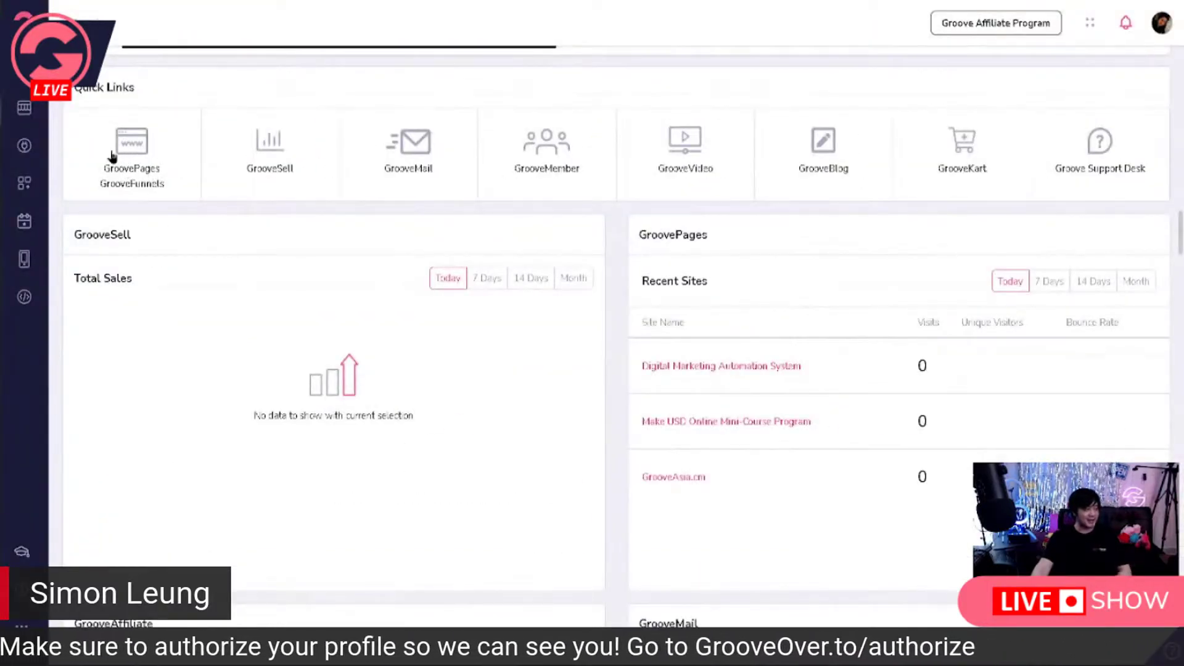
{"action": "mouse_move", "coordinate": [36, 102]}
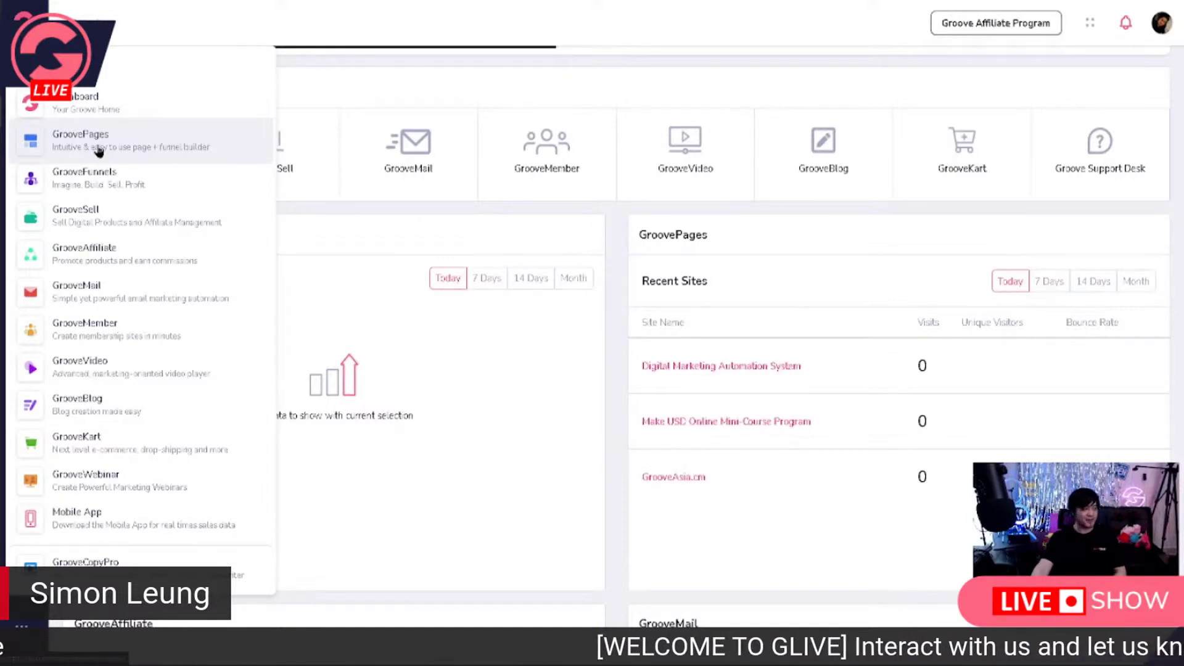
{"action": "left_click", "coordinate": [136, 143]}
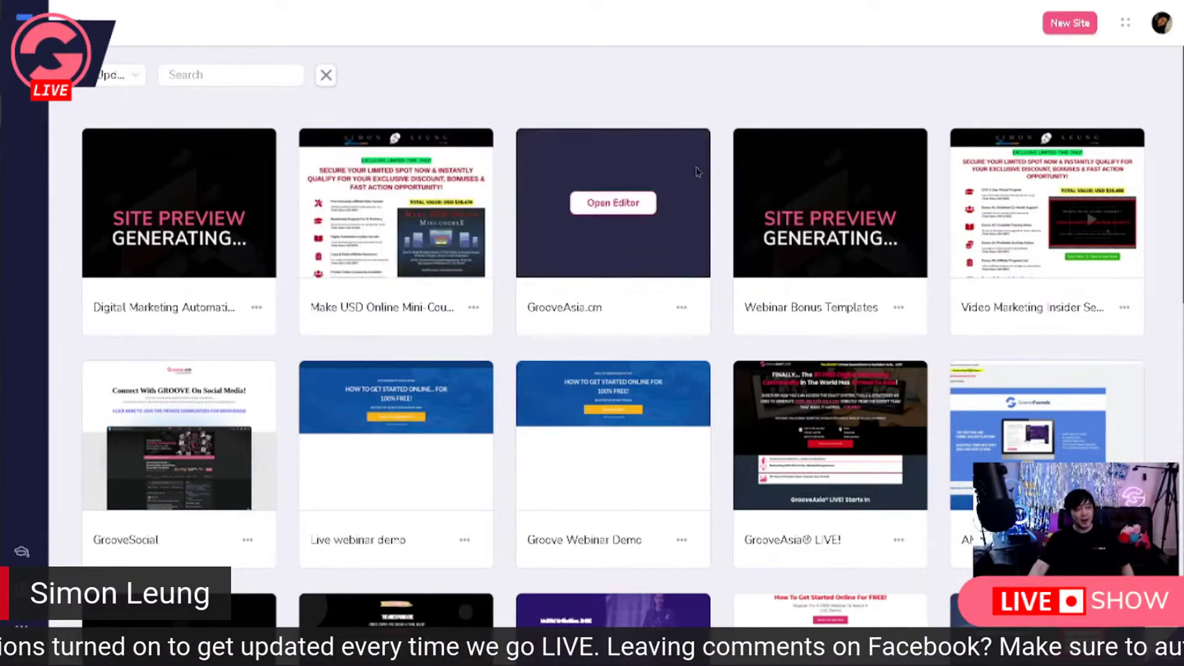
{"action": "scroll", "coordinate": [588, 430], "scroll_direction": "down", "scroll_amount": 5}
{"action": "scroll", "coordinate": [586, 424], "scroll_direction": "up", "scroll_amount": 5}
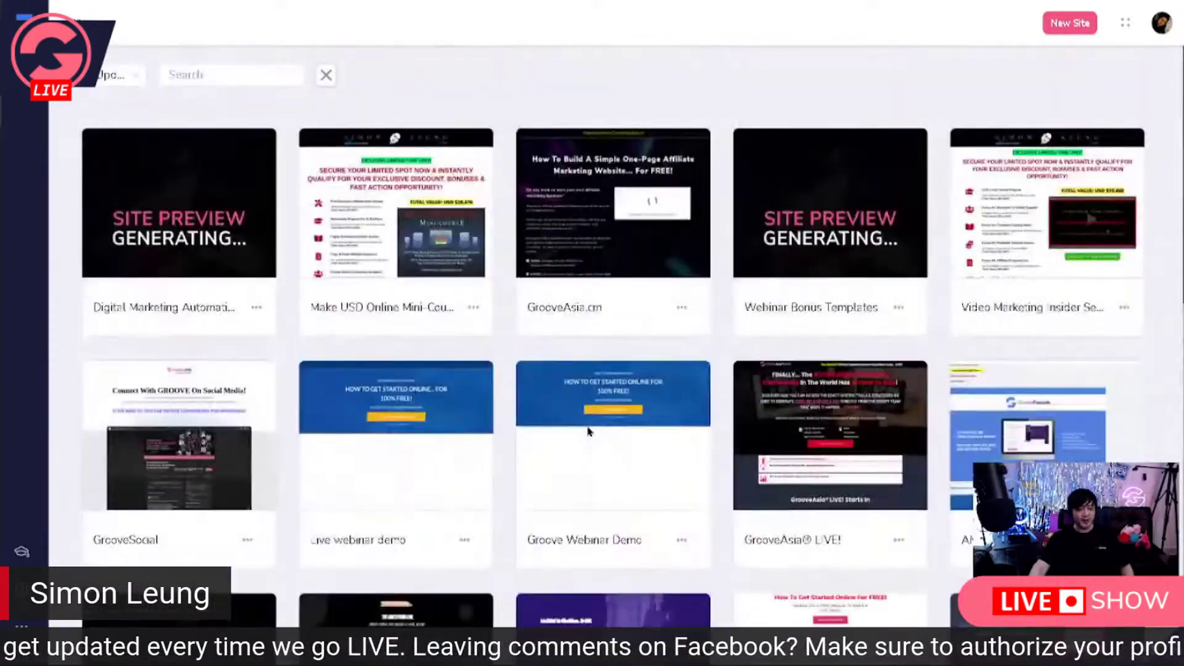
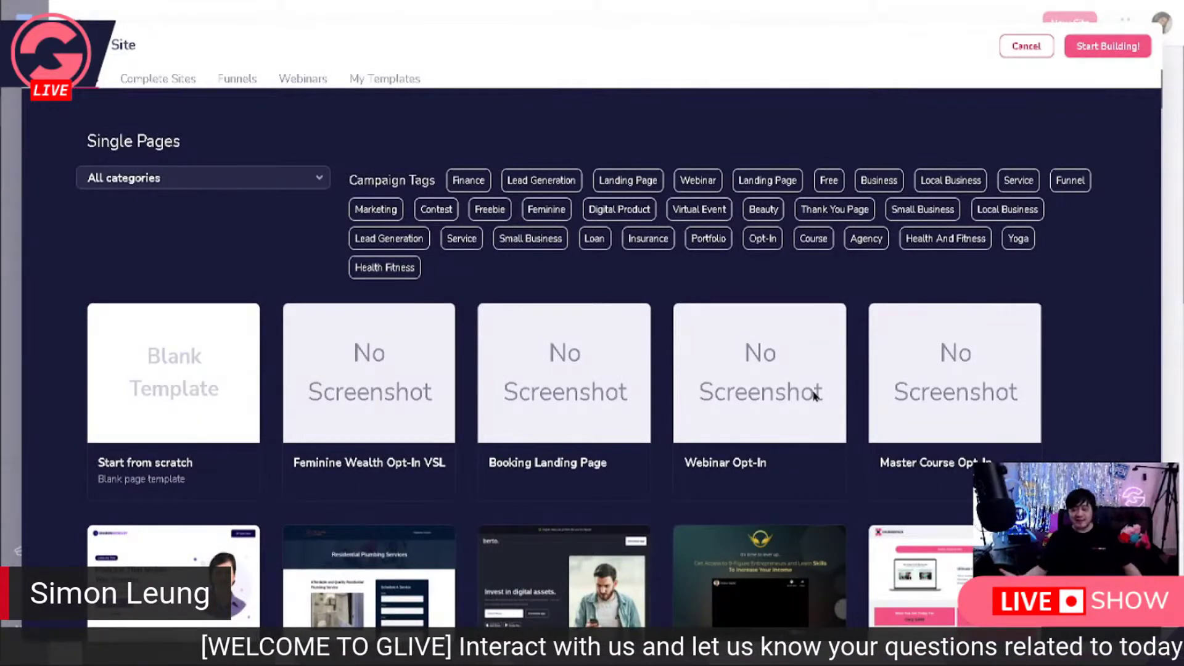
Look through the single-page templates available for a new site.
{"action": "scroll", "coordinate": [813, 395], "scroll_direction": "down", "scroll_amount": 3}
{"action": "scroll", "coordinate": [813, 396], "scroll_direction": "down", "scroll_amount": 2}
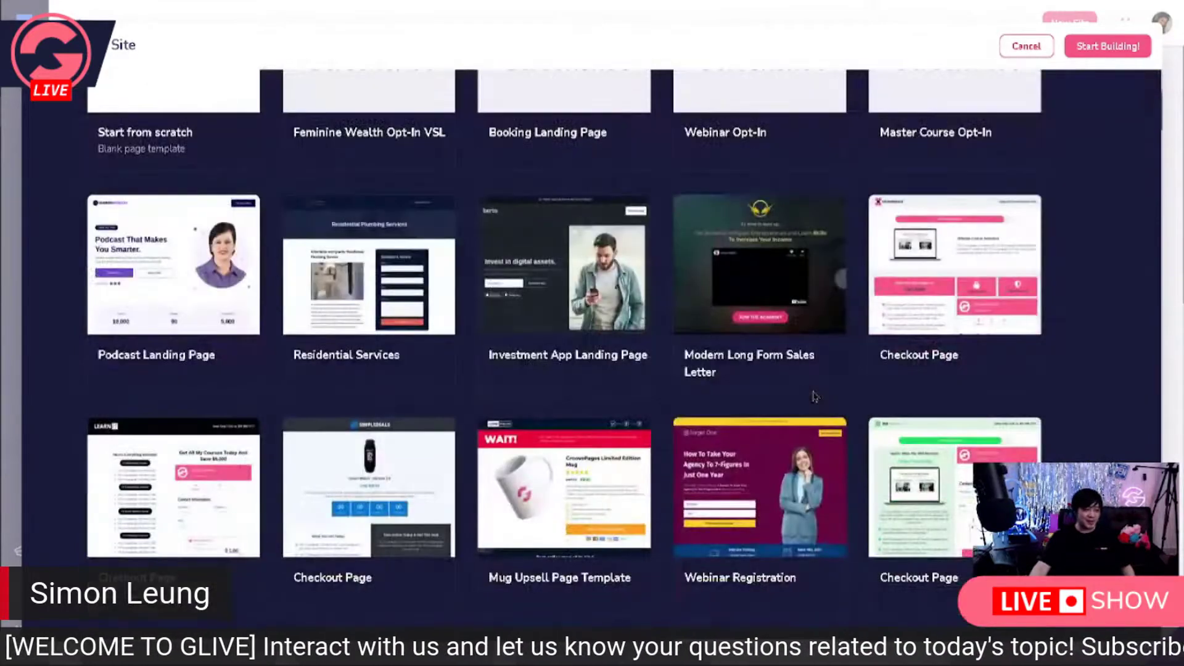
{"action": "scroll", "coordinate": [853, 420], "scroll_direction": "down", "scroll_amount": 3}
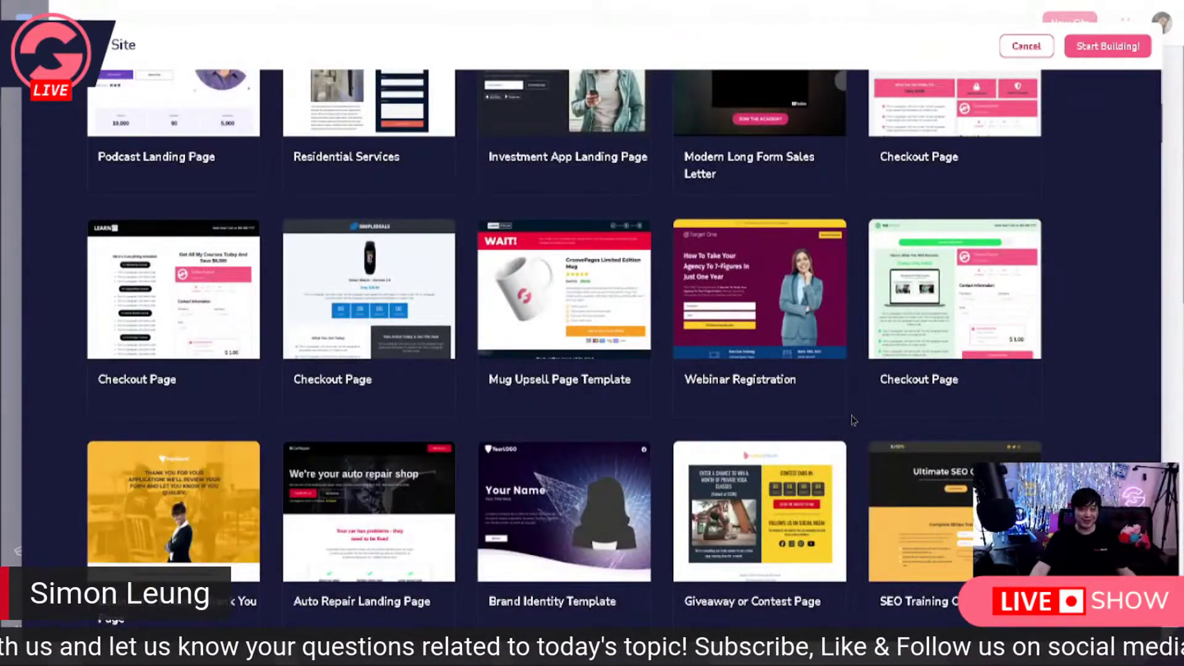
{"action": "scroll", "coordinate": [854, 420], "scroll_direction": "down", "scroll_amount": 5}
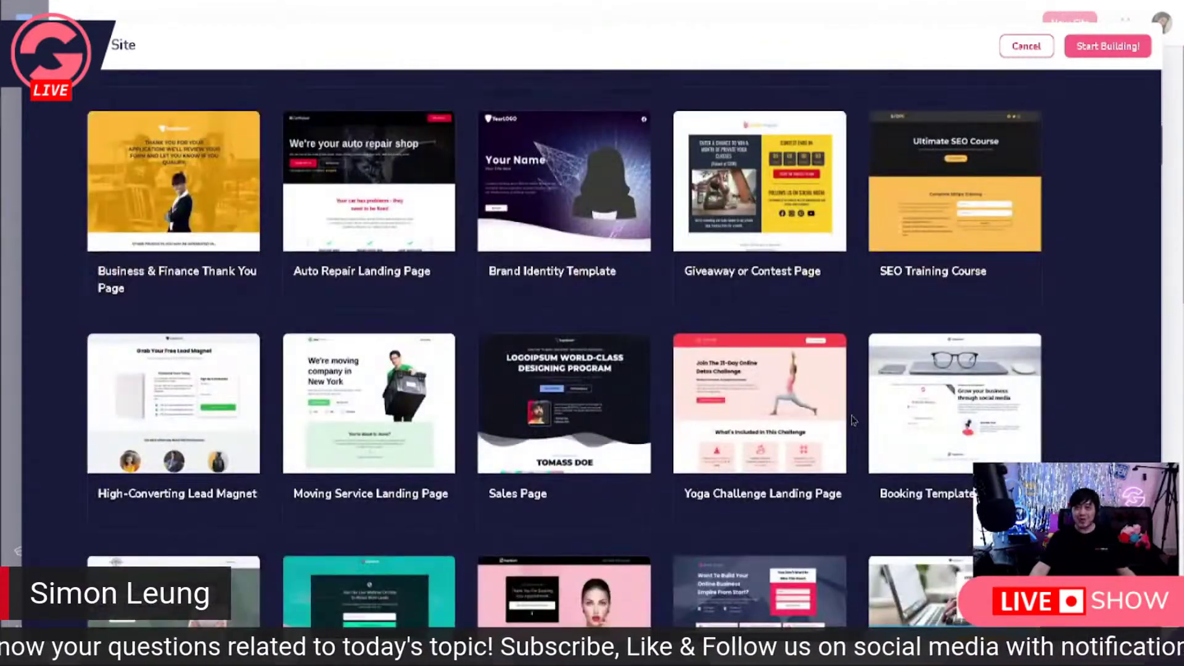
{"action": "mouse_move", "coordinate": [813, 411]}
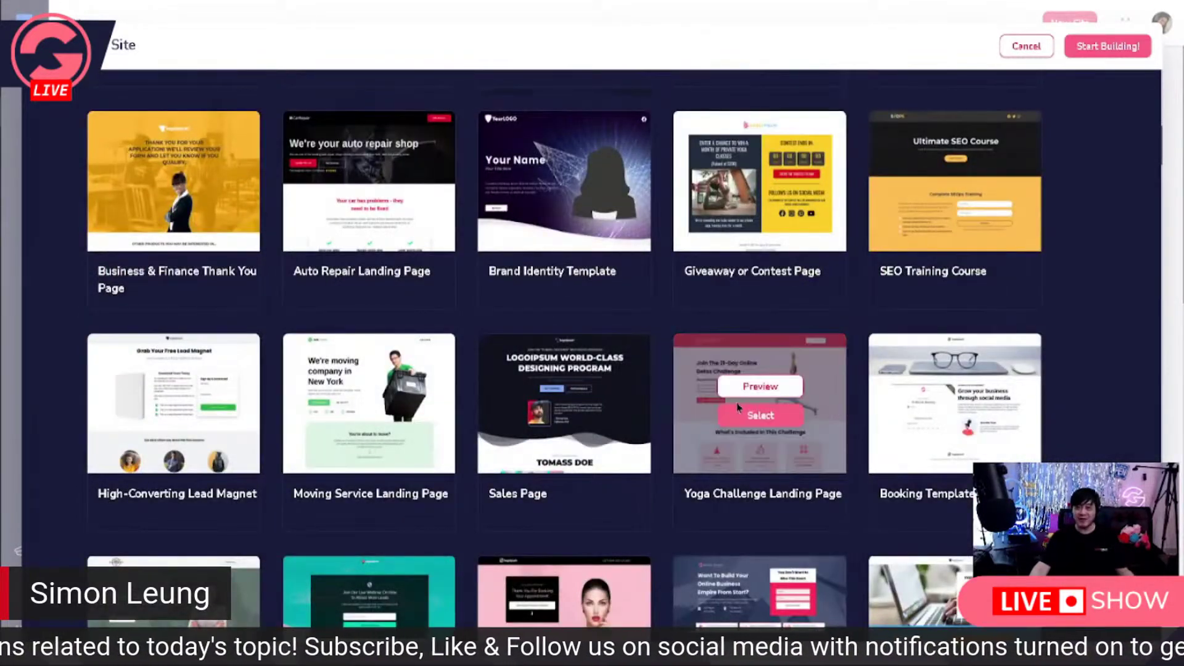
{"action": "scroll", "coordinate": [739, 407], "scroll_direction": "up", "scroll_amount": 4}
{"action": "scroll", "coordinate": [738, 407], "scroll_direction": "up", "scroll_amount": 4}
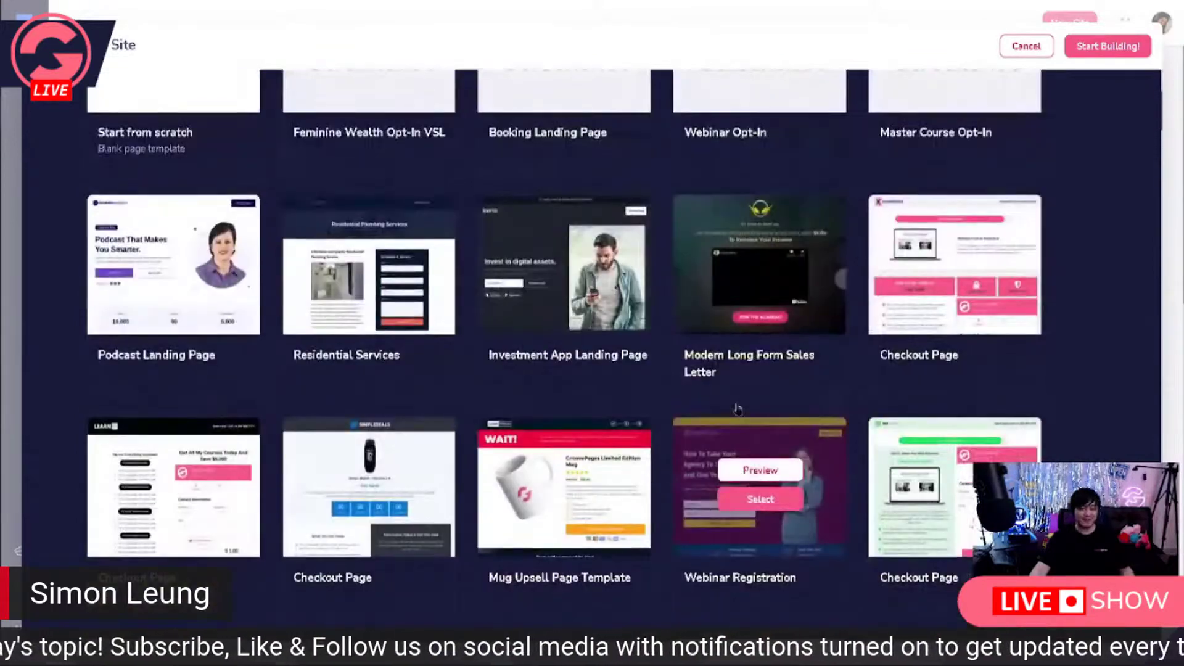
{"action": "scroll", "coordinate": [738, 408], "scroll_direction": "up", "scroll_amount": 5}
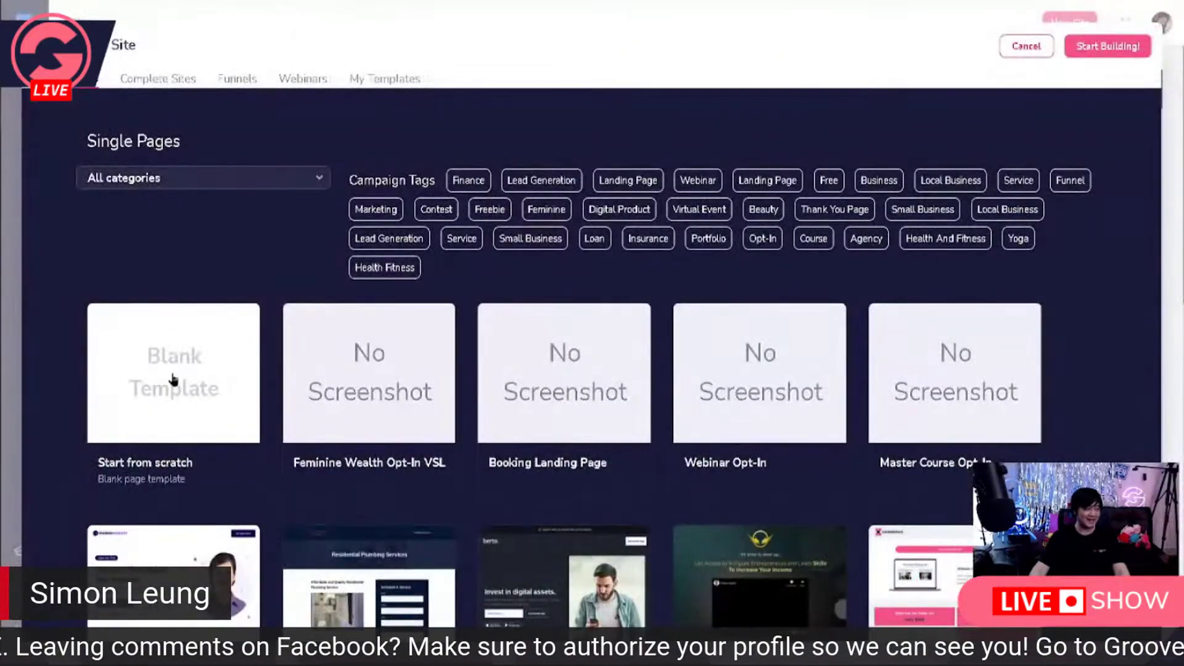
Create a new site from the blank template and name it "Page Redirection Live Demo".
{"action": "left_click", "coordinate": [173, 378]}
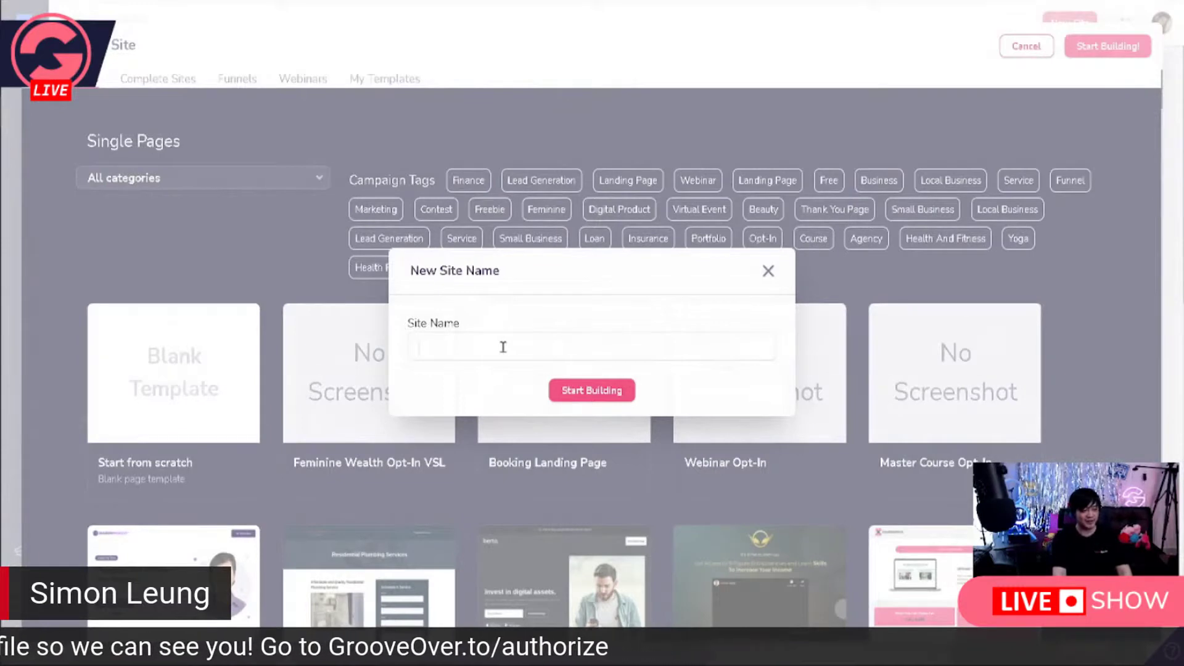
{"action": "type", "text": "Page Re"}
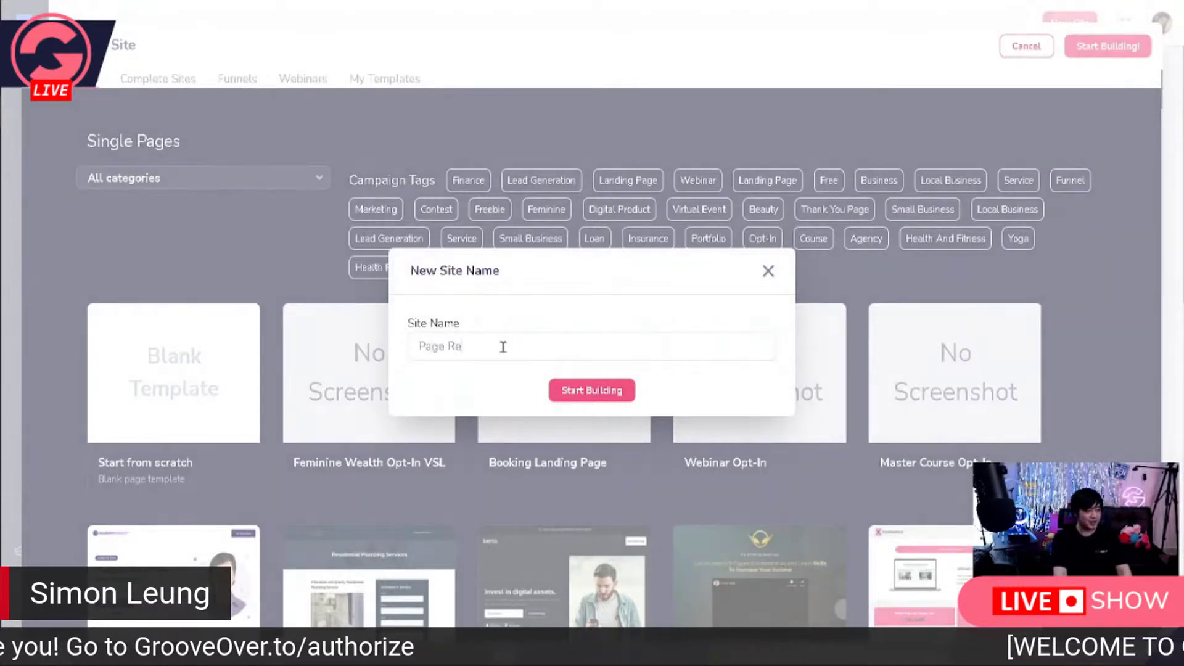
{"action": "type", "text": "direction"}
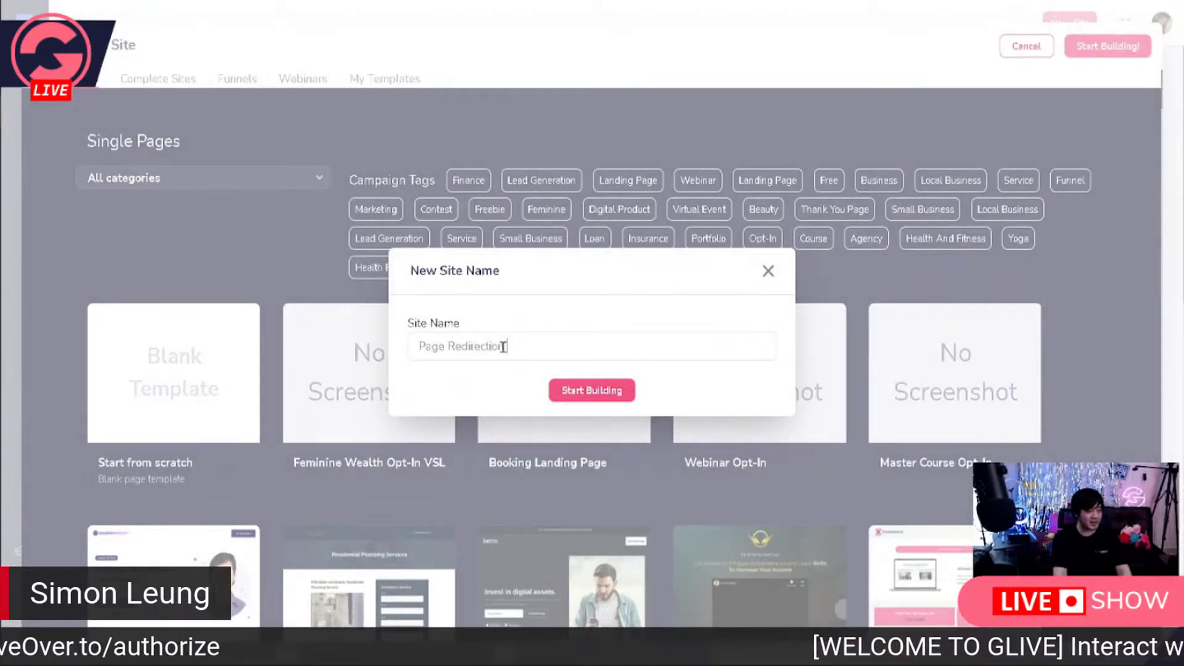
{"action": "type", "text": " Live Demo"}
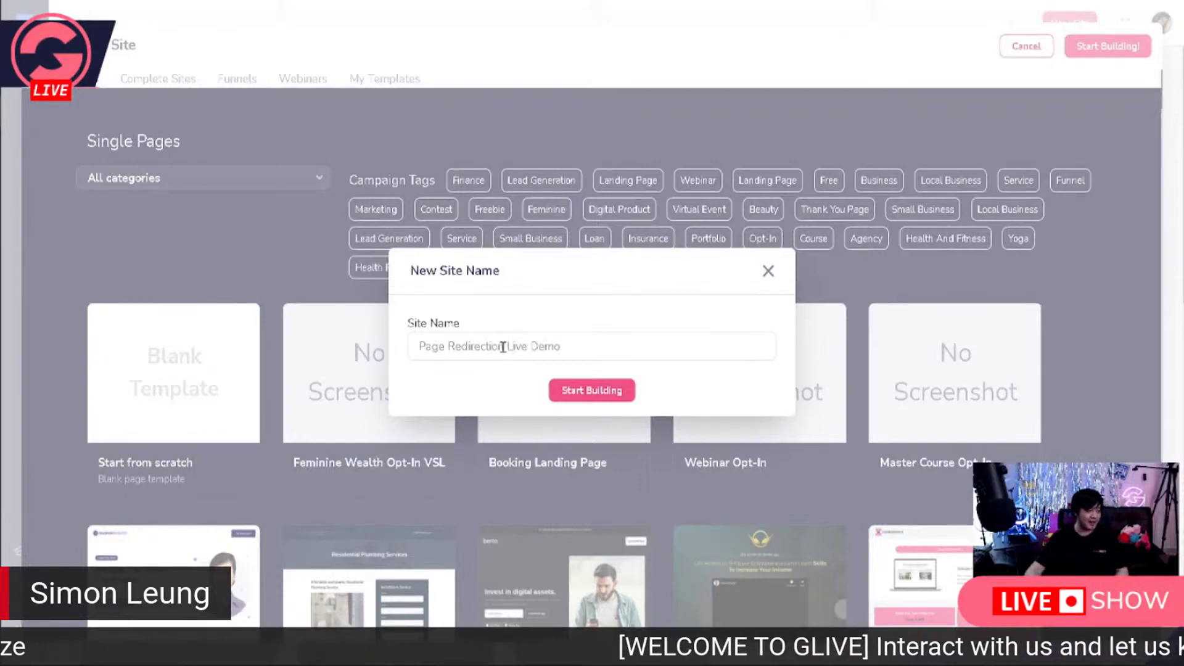
{"action": "left_click", "coordinate": [590, 393]}
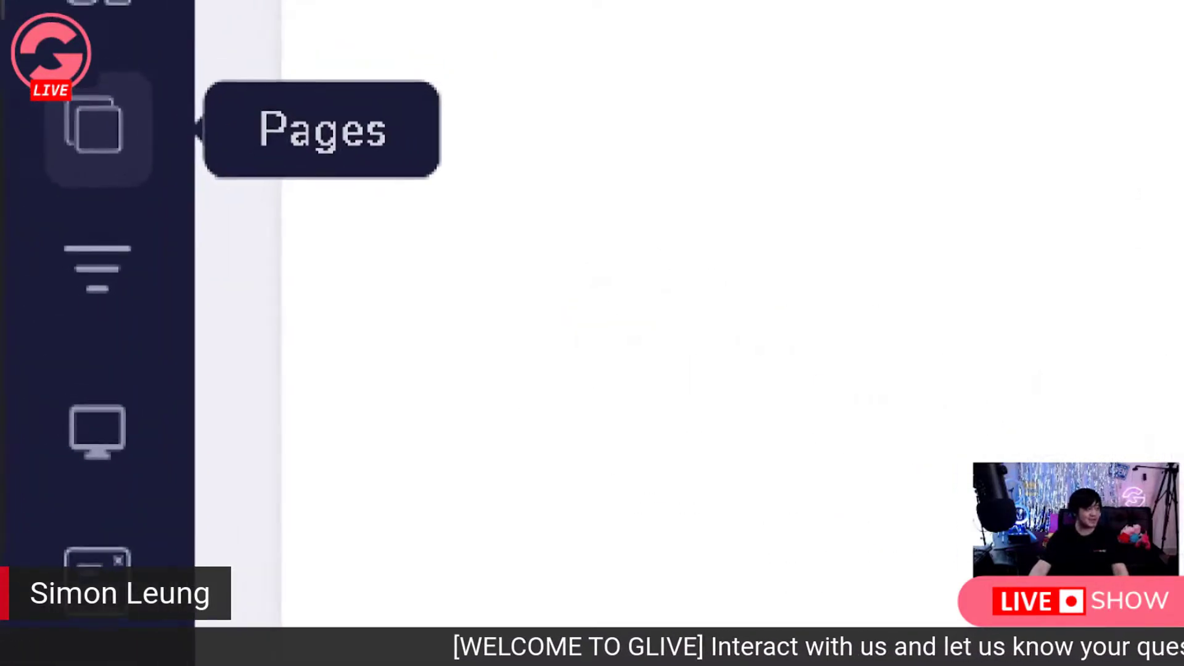
Add a second page to the site using the blank template.
{"action": "mouse_move", "coordinate": [62, 101]}
{"action": "left_mouse_down"}
{"action": "mouse_move", "coordinate": [132, 185]}
{"action": "mouse_move", "coordinate": [99, 80]}
{"action": "left_mouse_up"}
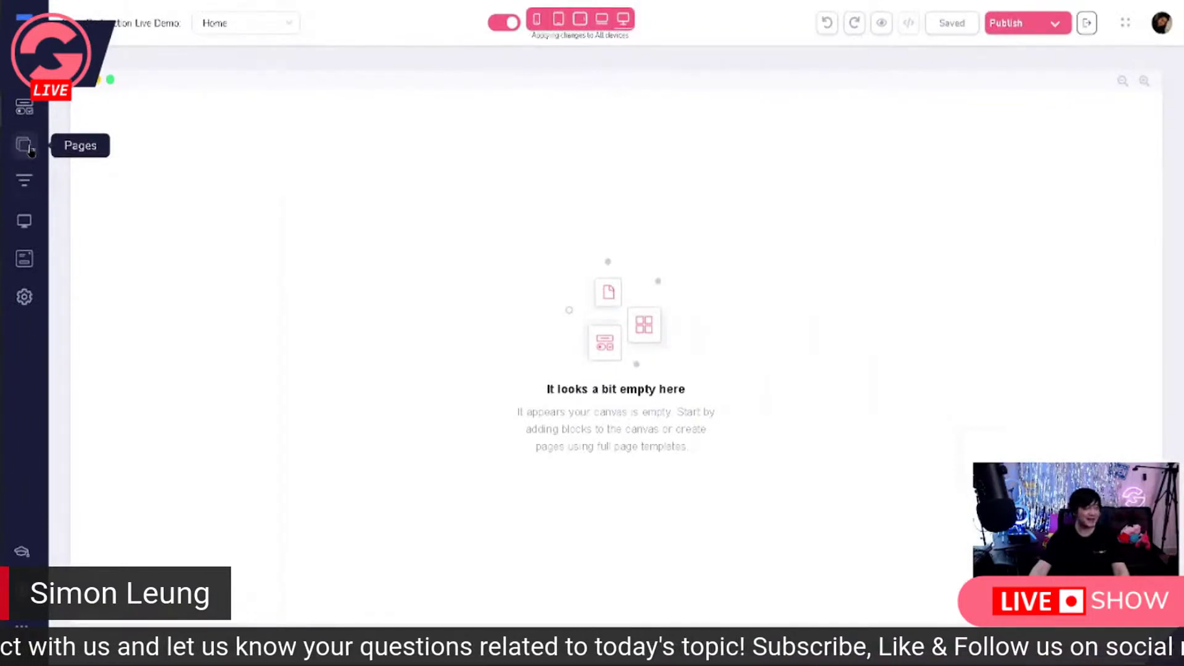
{"action": "left_click", "coordinate": [24, 146]}
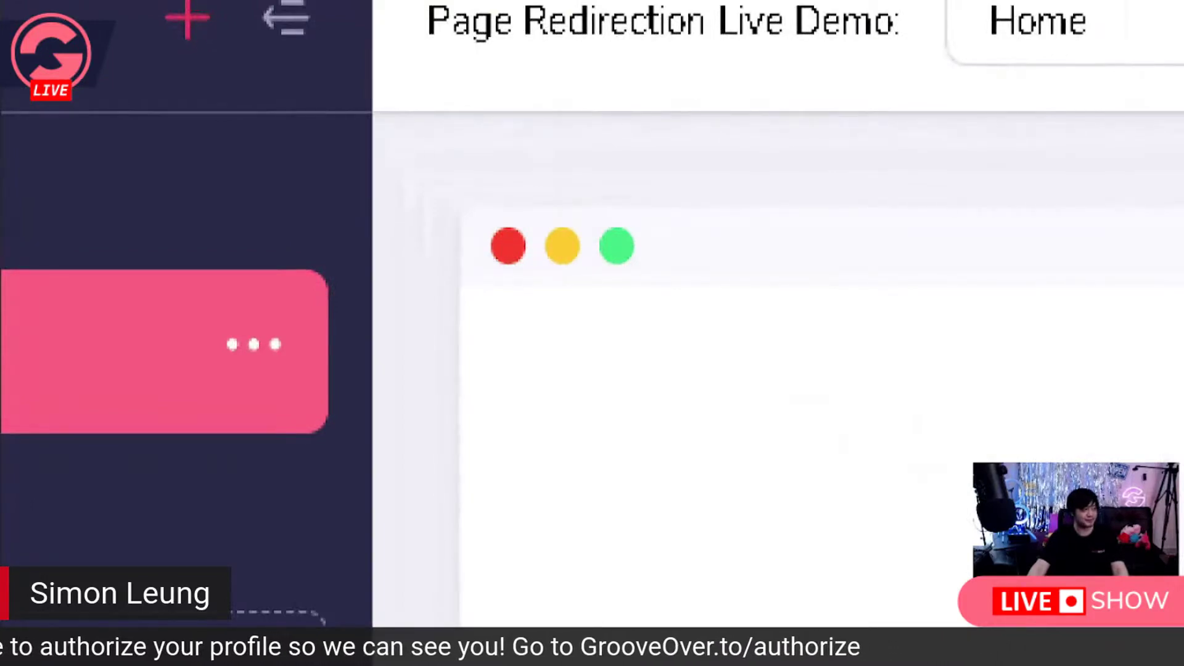
{"action": "mouse_move", "coordinate": [151, 3]}
{"action": "left_mouse_down"}
{"action": "mouse_move", "coordinate": [244, 74]}
{"action": "mouse_move", "coordinate": [250, 3]}
{"action": "left_mouse_up"}
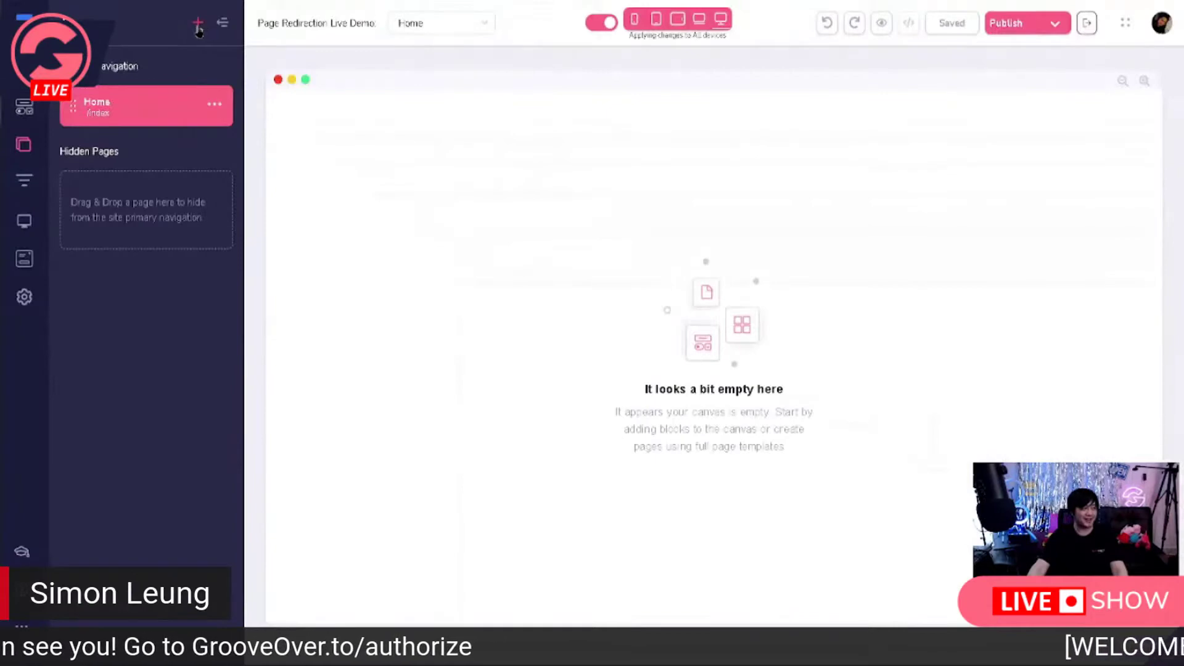
{"action": "left_click", "coordinate": [198, 25]}
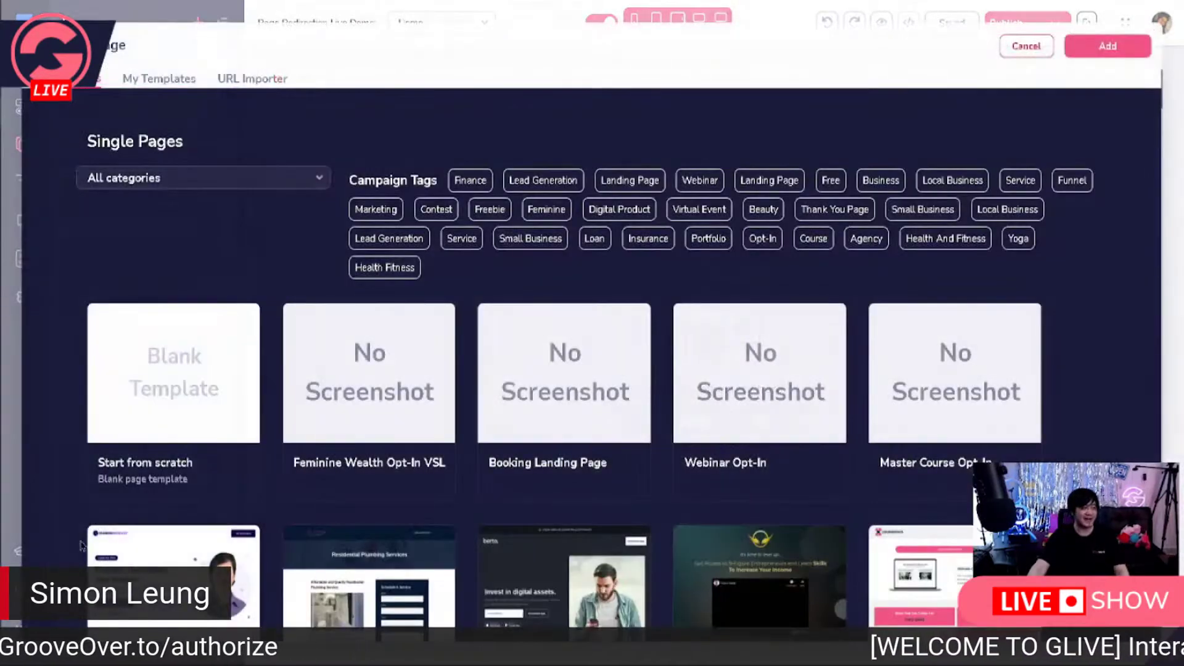
{"action": "left_click", "coordinate": [197, 393]}
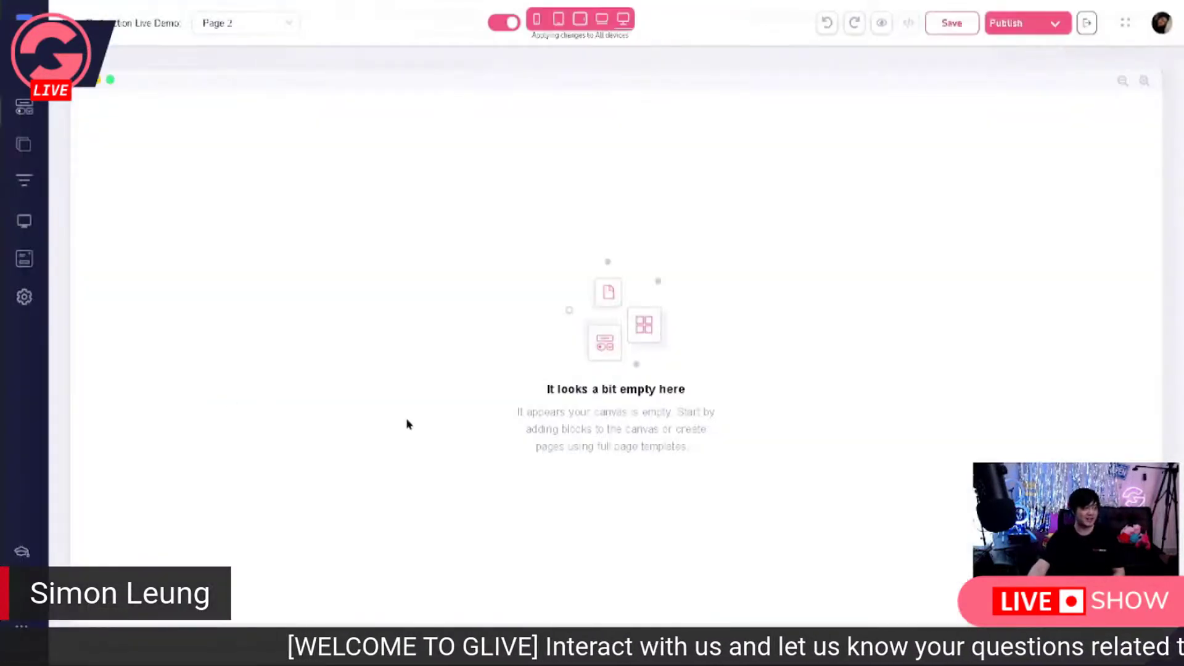
Edit the Home page's settings and set its page title to "Home Page".
{"action": "left_click", "coordinate": [24, 148]}
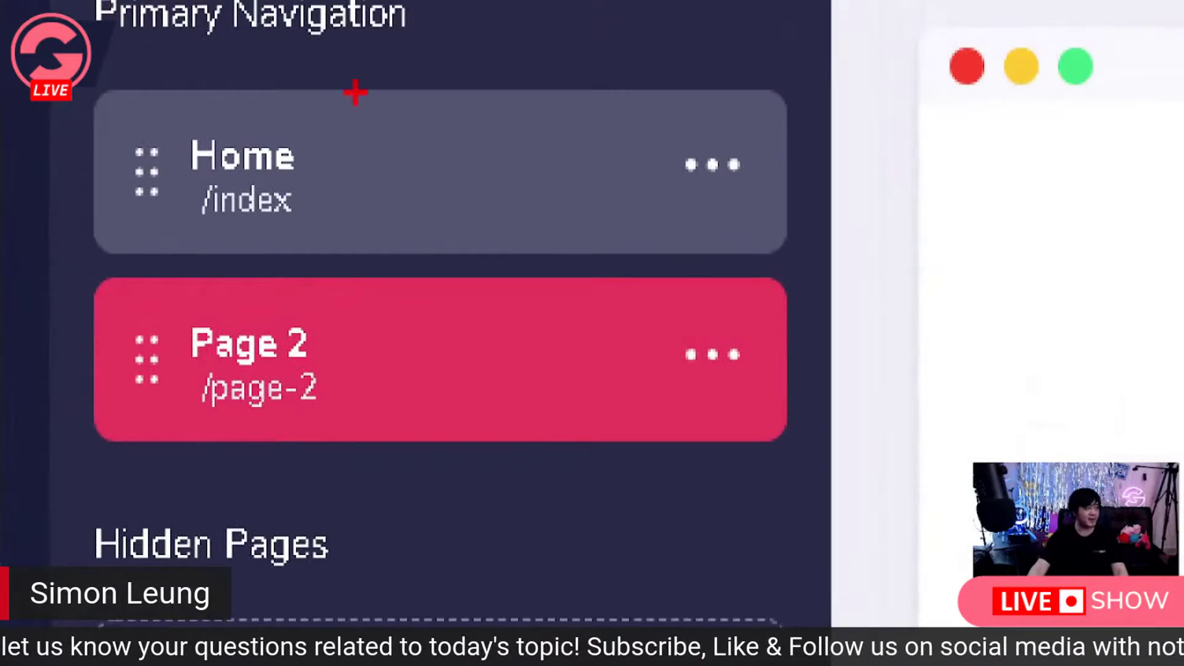
{"action": "mouse_move", "coordinate": [327, 9]}
{"action": "left_mouse_down"}
{"action": "mouse_move", "coordinate": [114, 28]}
{"action": "mouse_move", "coordinate": [170, 489]}
{"action": "mouse_move", "coordinate": [432, 268]}
{"action": "mouse_move", "coordinate": [386, 4]}
{"action": "left_mouse_up"}
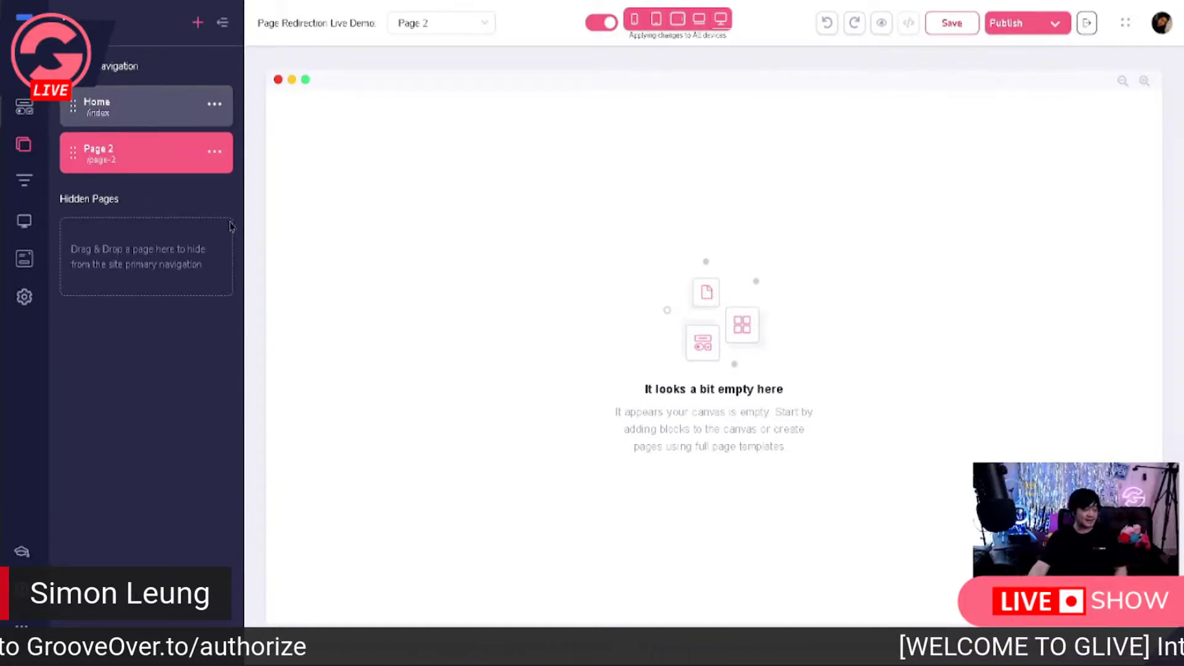
{"action": "left_click", "coordinate": [214, 105]}
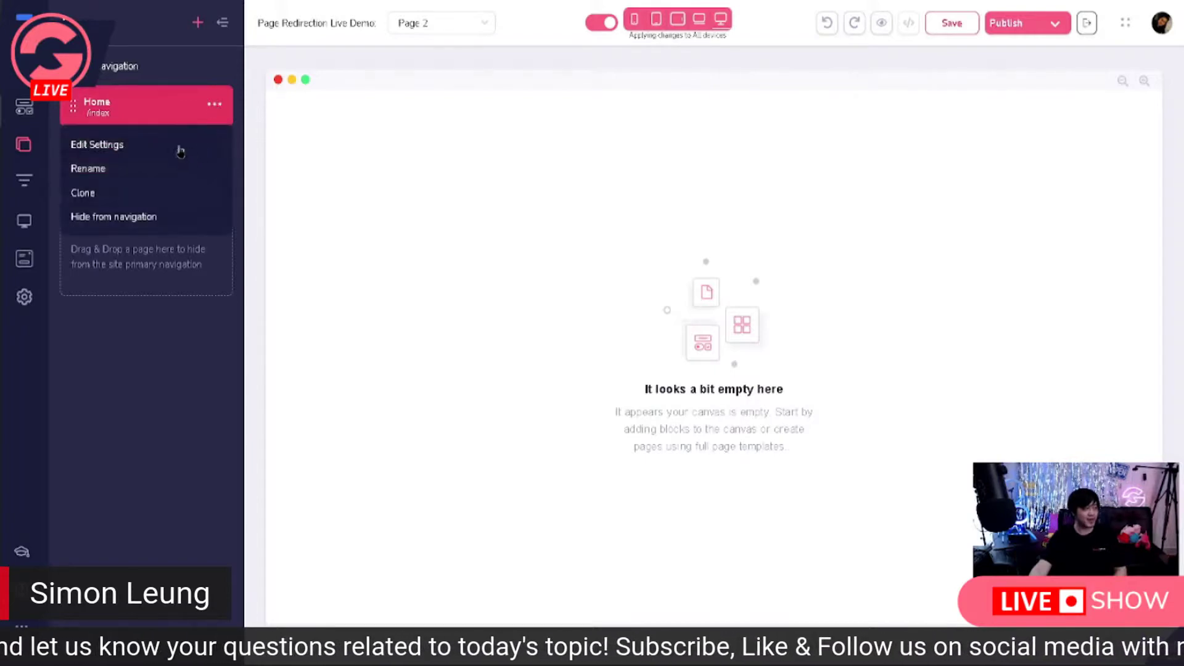
{"action": "left_click", "coordinate": [111, 148]}
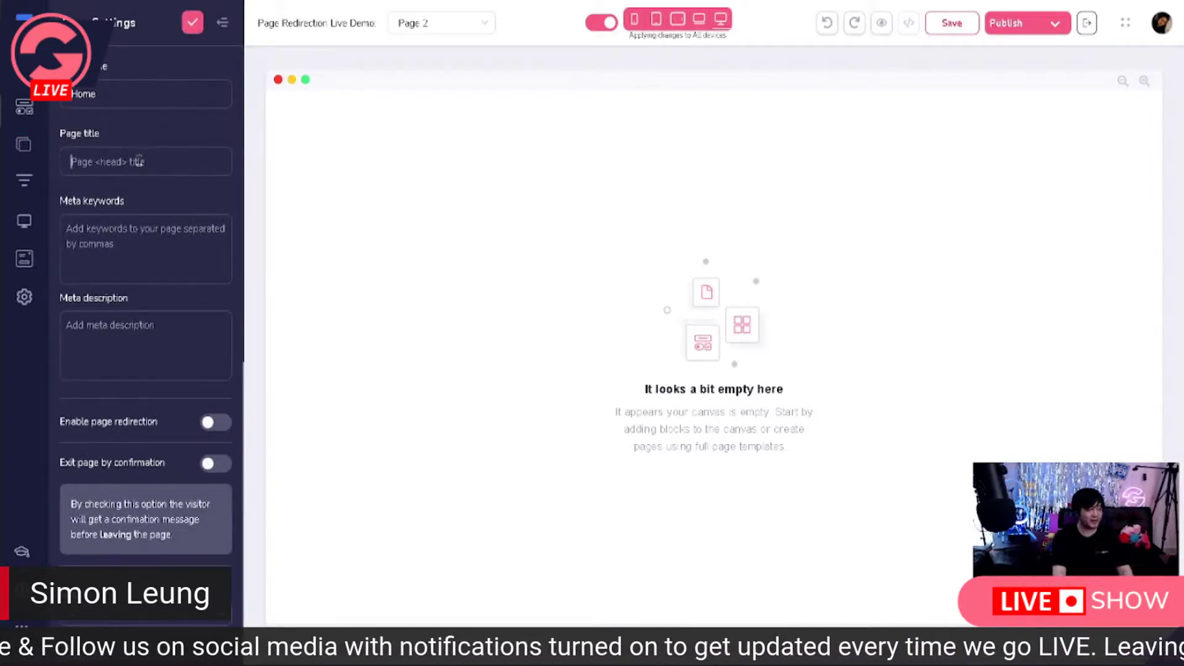
{"action": "type", "text": "Home Page"}
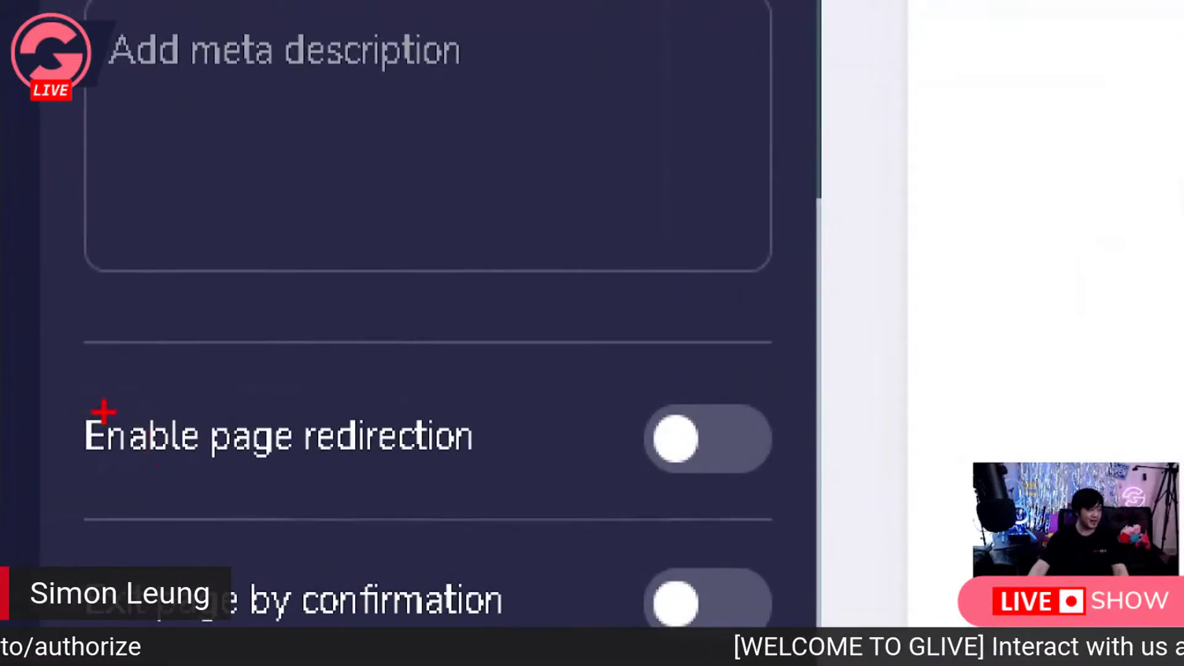
Enable page redirection for the Home page with type Internal pages and Page 2 as the target, and save the settings.
{"action": "mouse_move", "coordinate": [87, 452]}
{"action": "left_mouse_down"}
{"action": "mouse_move", "coordinate": [281, 484]}
{"action": "mouse_move", "coordinate": [483, 496]}
{"action": "left_mouse_up"}
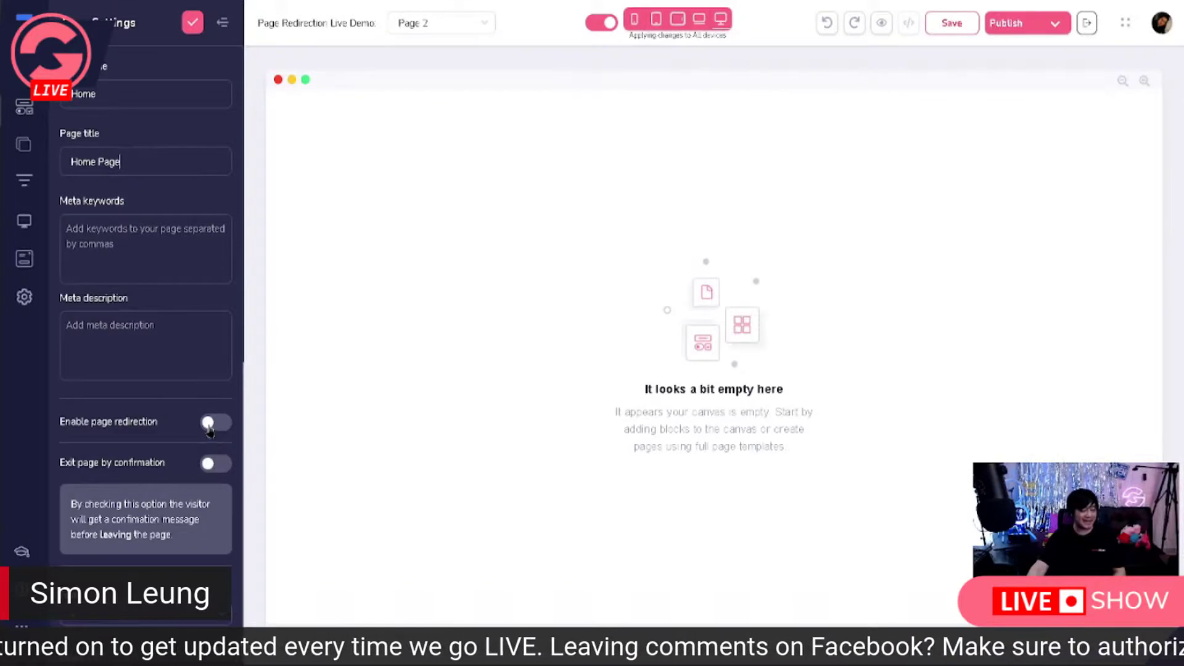
{"action": "left_click", "coordinate": [210, 424]}
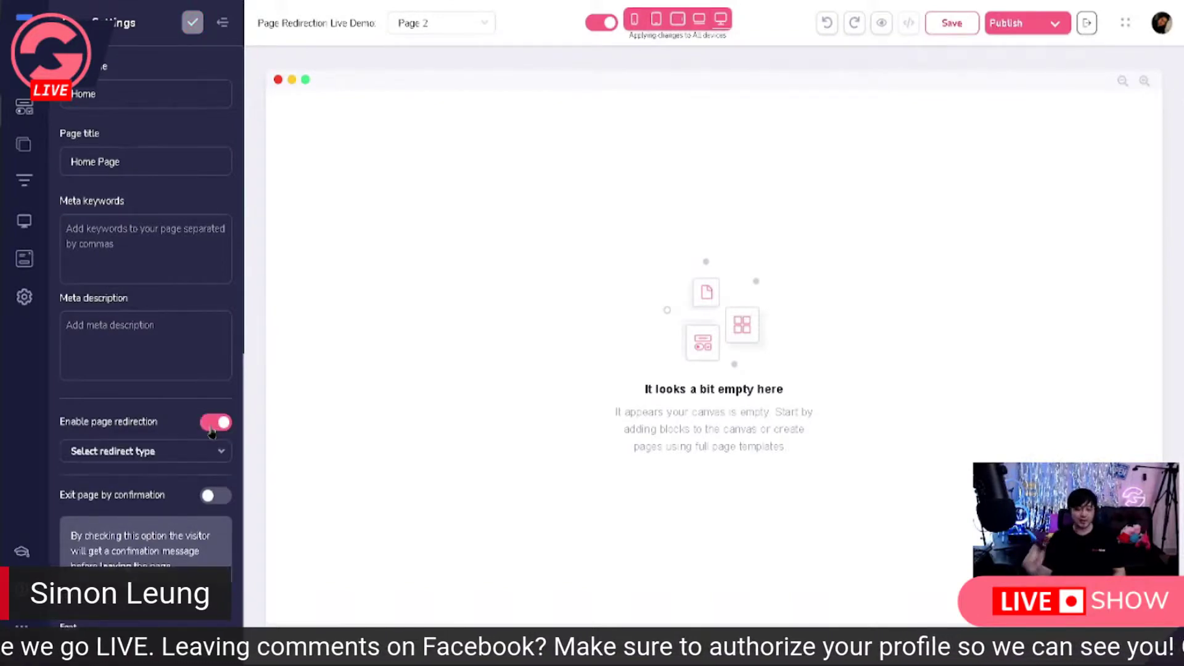
{"action": "scroll", "coordinate": [122, 413], "scroll_direction": "down", "scroll_amount": 1}
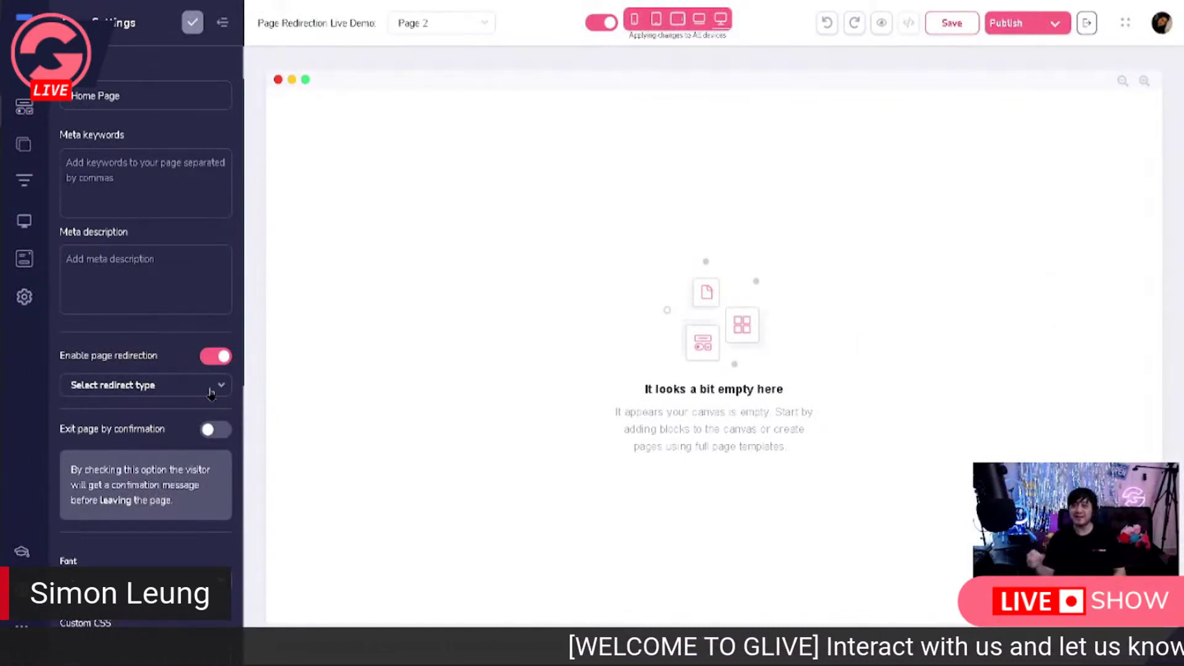
{"action": "left_click", "coordinate": [210, 388]}
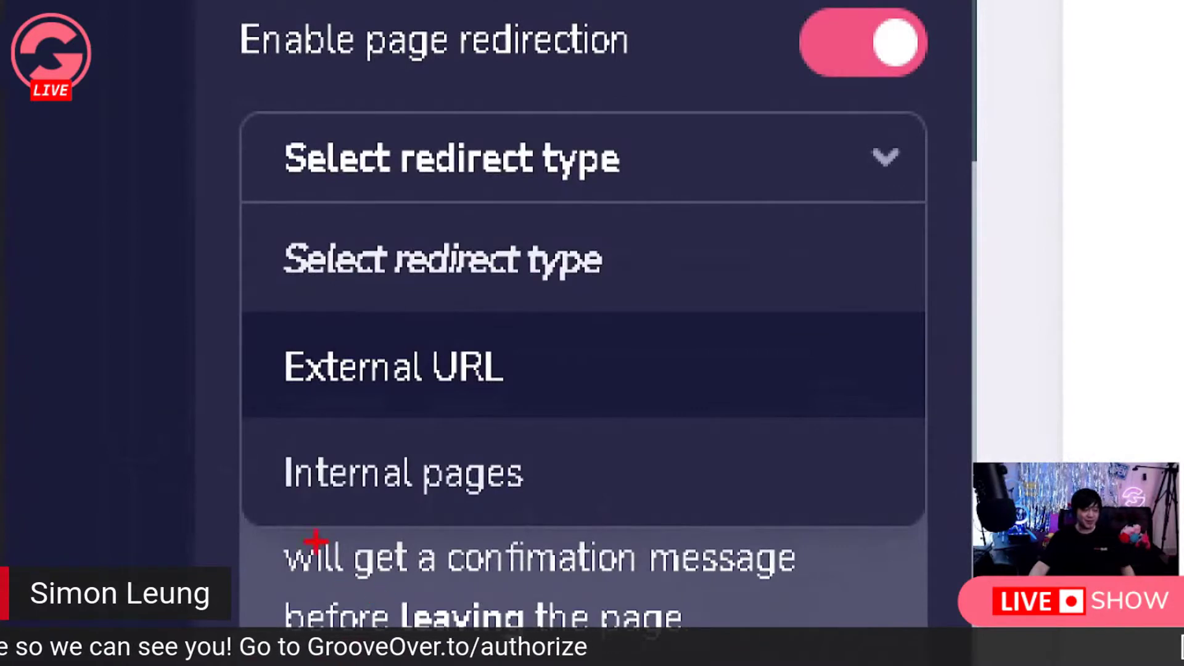
{"action": "mouse_move", "coordinate": [309, 544]}
{"action": "left_mouse_down"}
{"action": "mouse_move", "coordinate": [553, 544]}
{"action": "mouse_move", "coordinate": [595, 368]}
{"action": "mouse_move", "coordinate": [235, 397]}
{"action": "mouse_move", "coordinate": [252, 588]}
{"action": "left_mouse_up"}
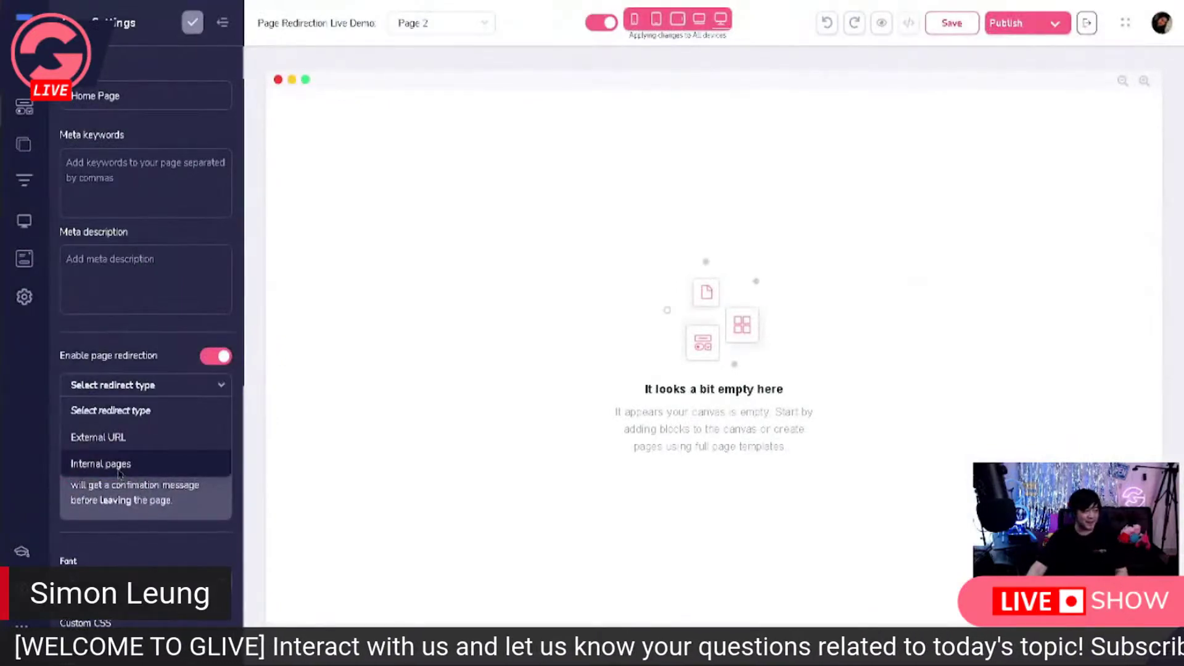
{"action": "left_click", "coordinate": [122, 469]}
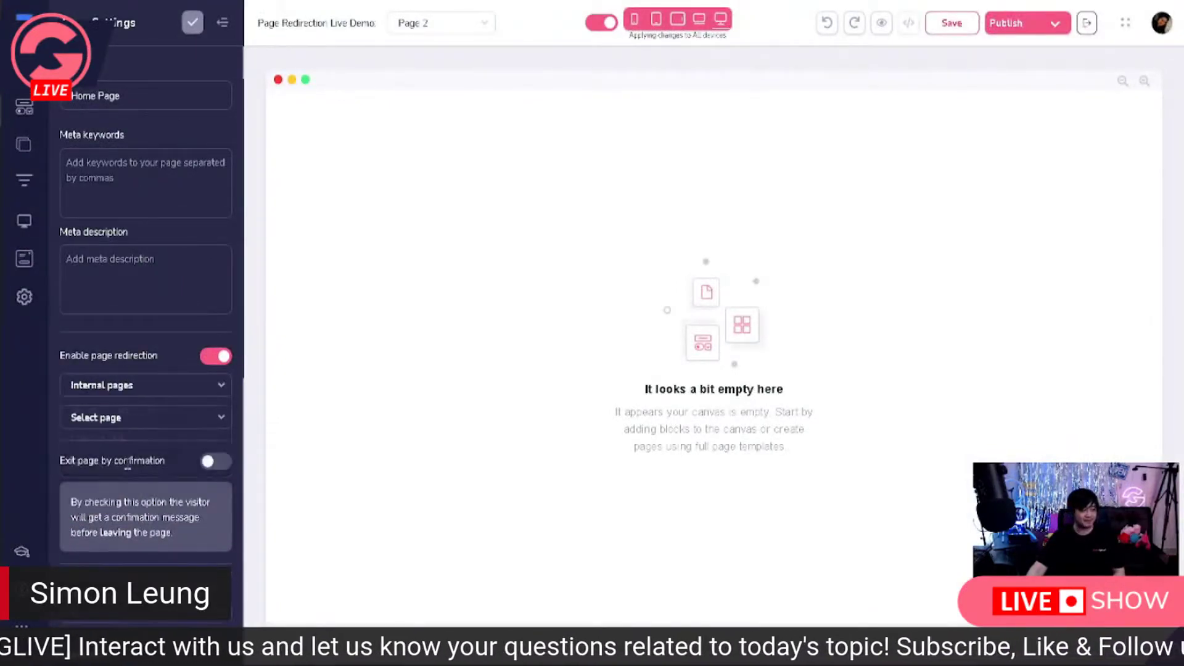
{"action": "left_click", "coordinate": [158, 418]}
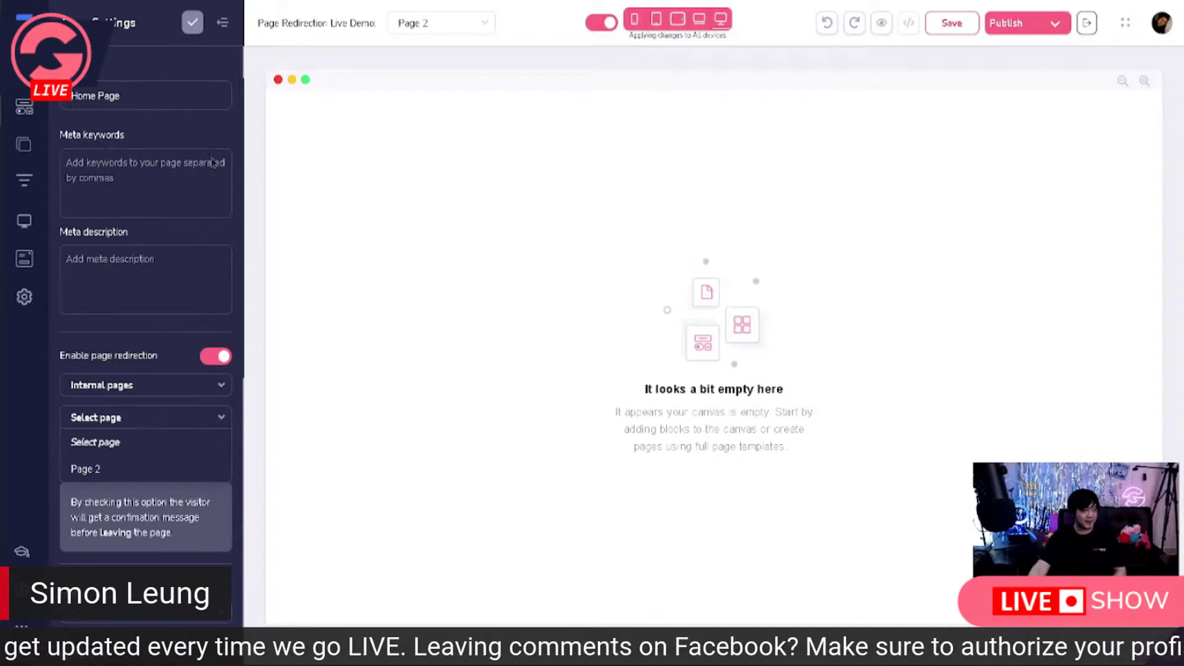
{"action": "left_click", "coordinate": [132, 471]}
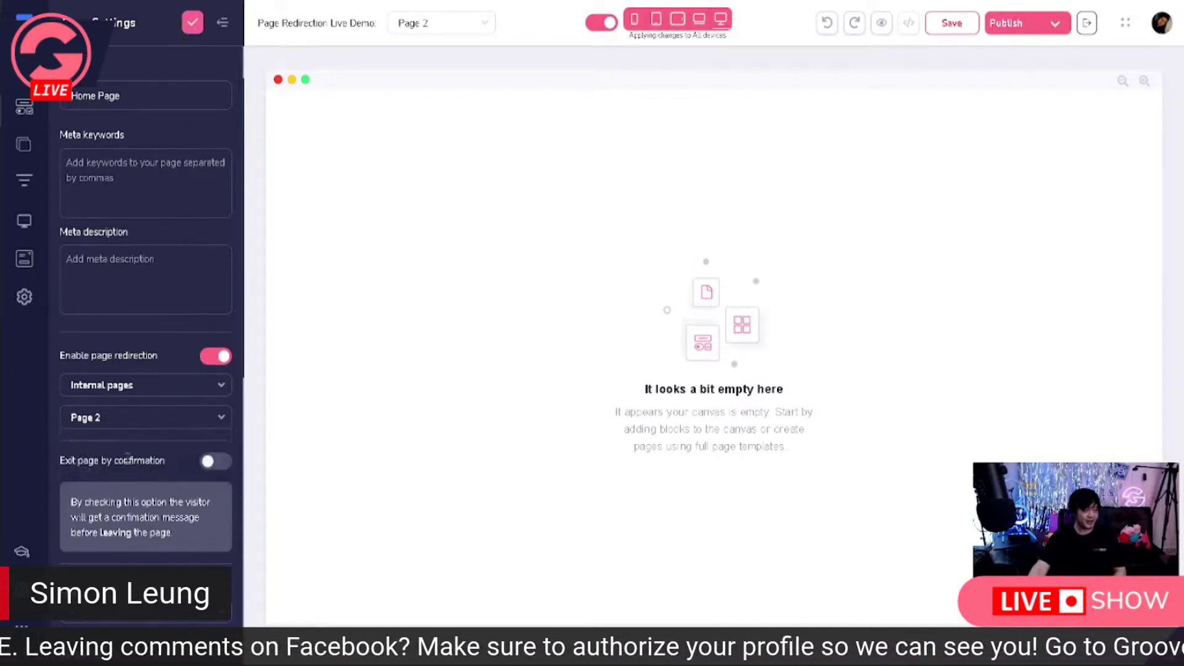
{"action": "left_click", "coordinate": [193, 23]}
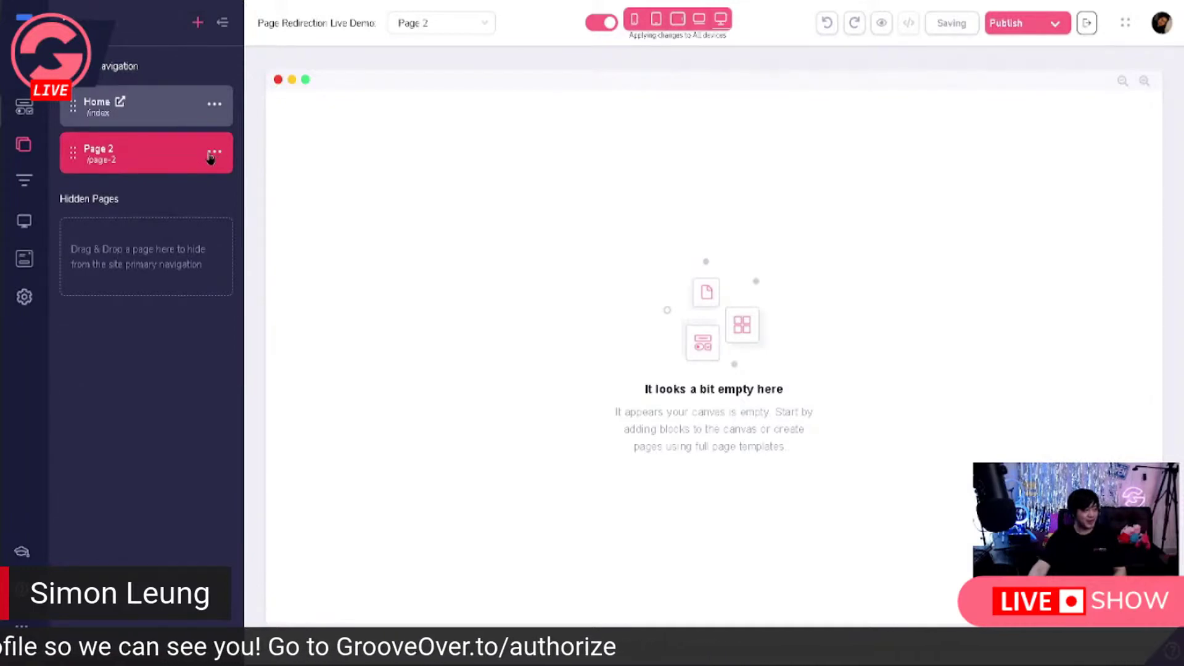
Examine the redirection section in Page 2's settings.
{"action": "left_click", "coordinate": [214, 154]}
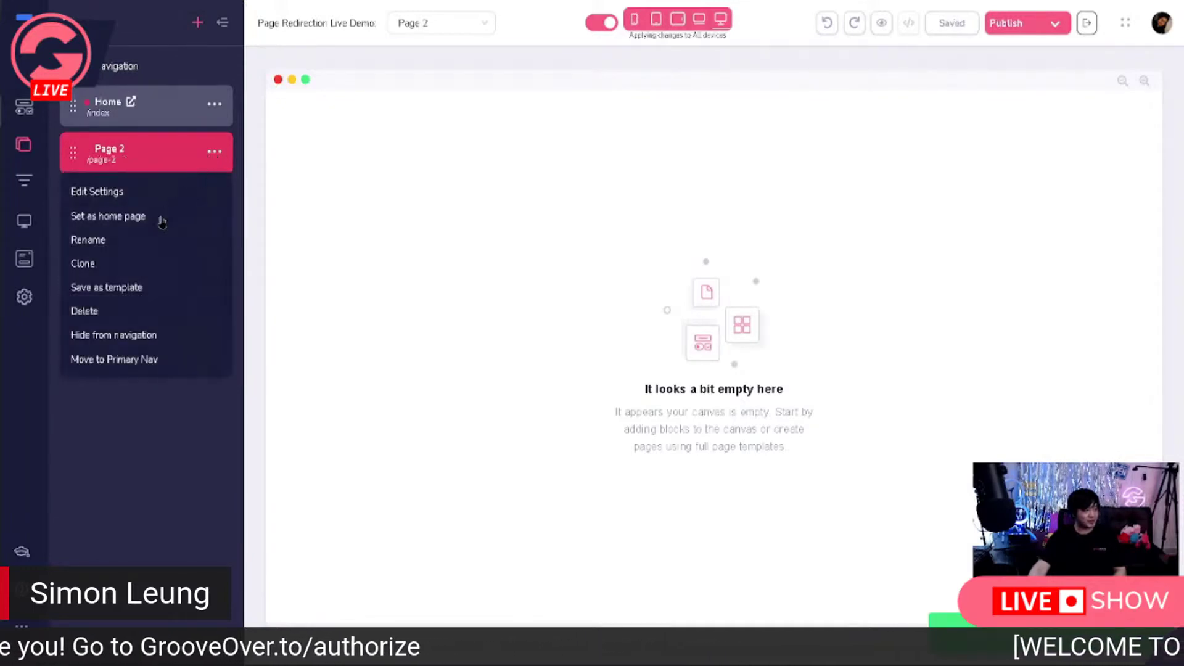
{"action": "left_click", "coordinate": [114, 196]}
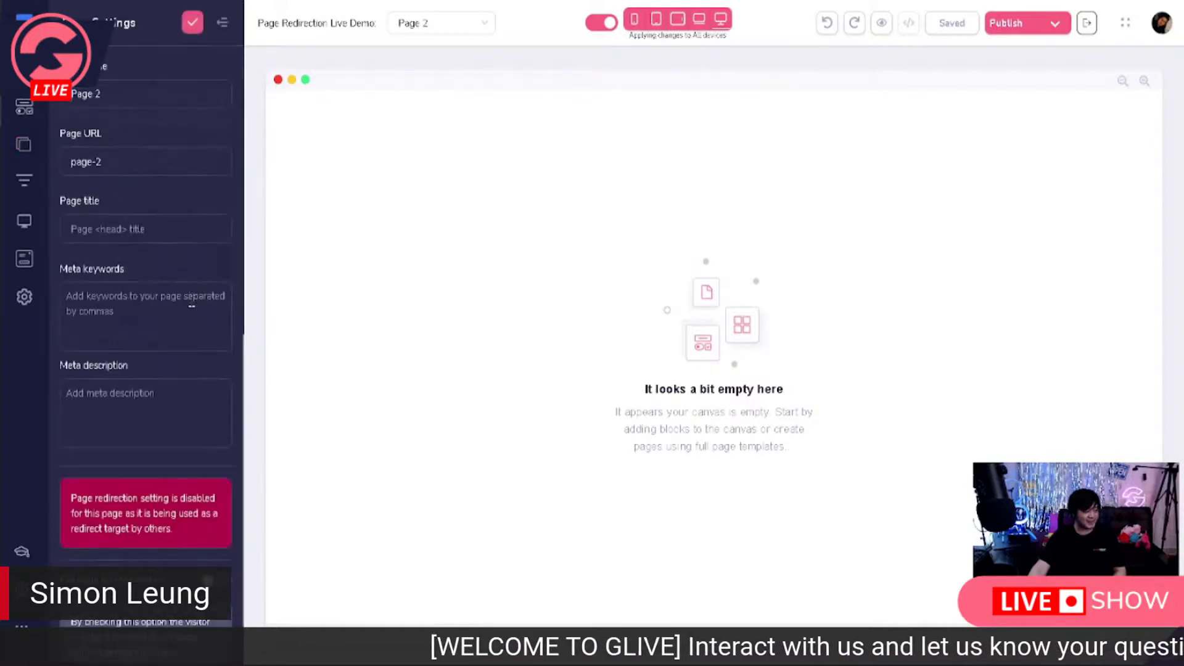
{"action": "scroll", "coordinate": [213, 421], "scroll_direction": "down", "scroll_amount": 3}
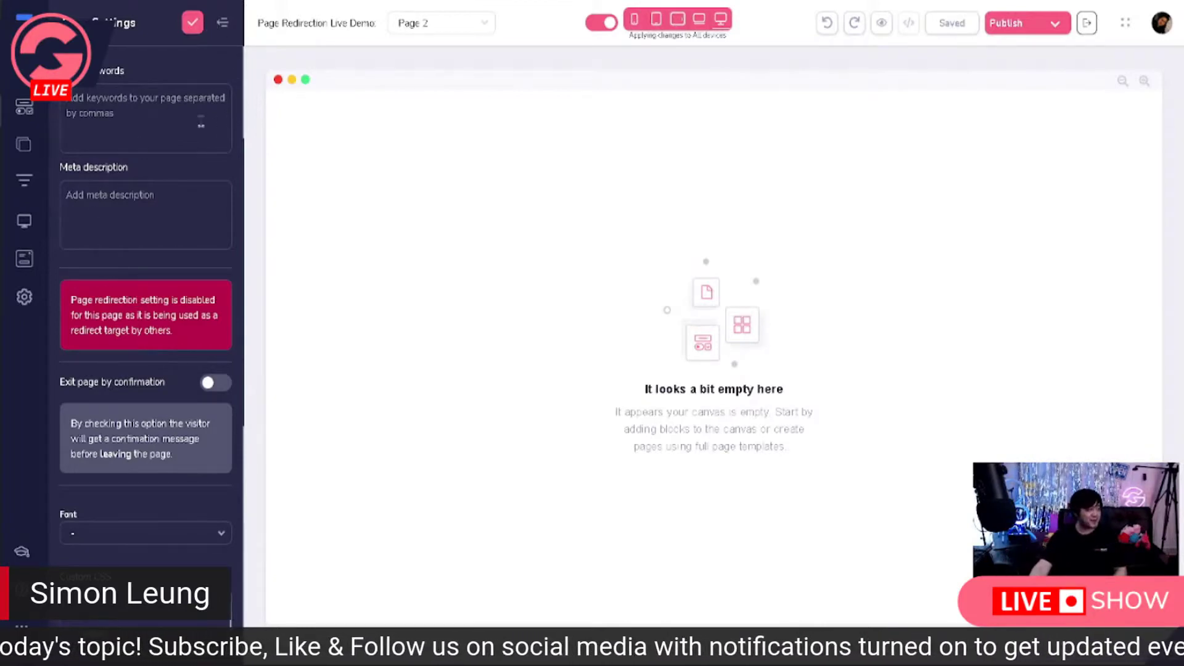
Turn off page redirection in the Home page's settings and save the change.
{"action": "left_click", "coordinate": [23, 144]}
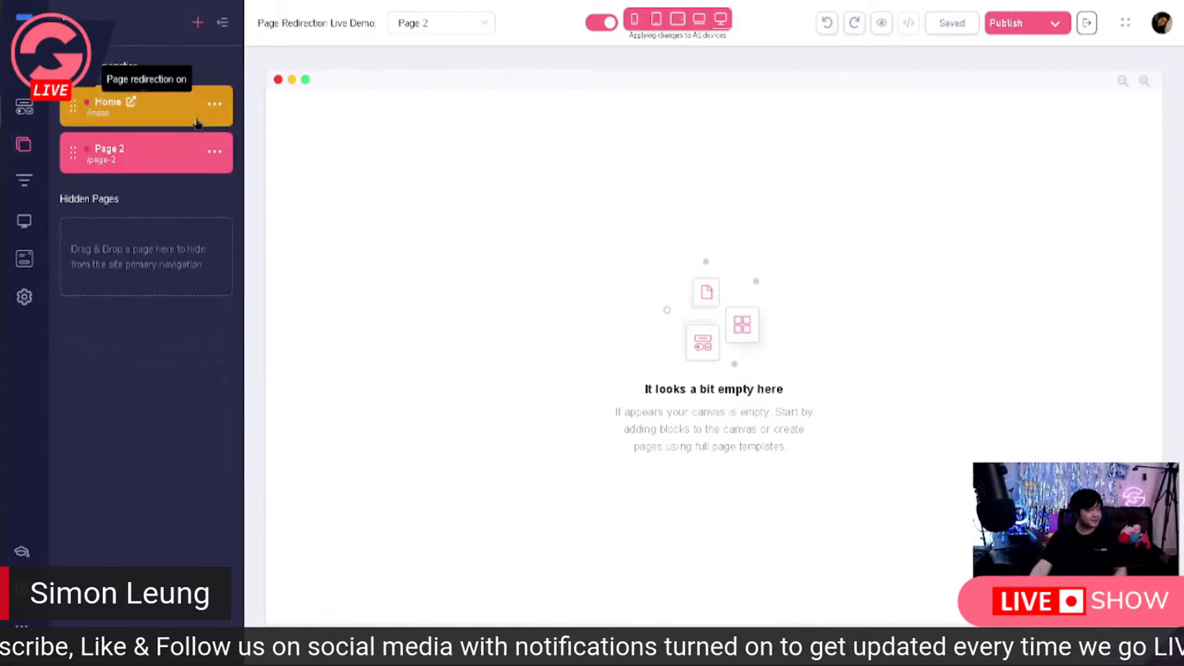
{"action": "left_click", "coordinate": [215, 105]}
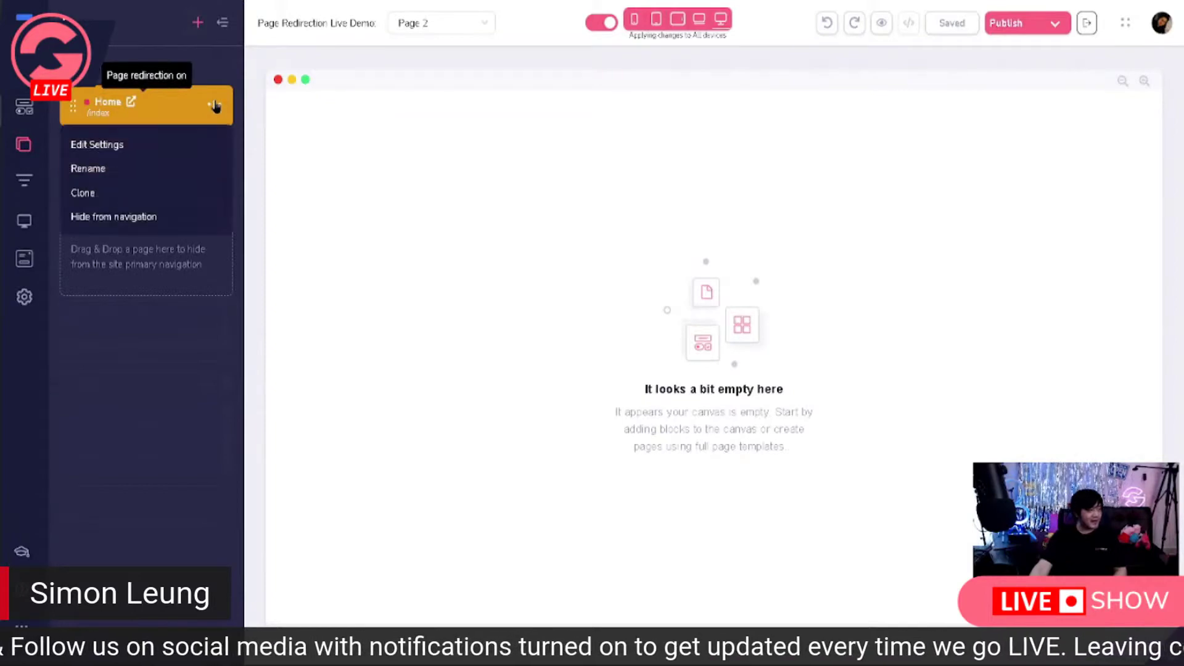
{"action": "left_click", "coordinate": [192, 144]}
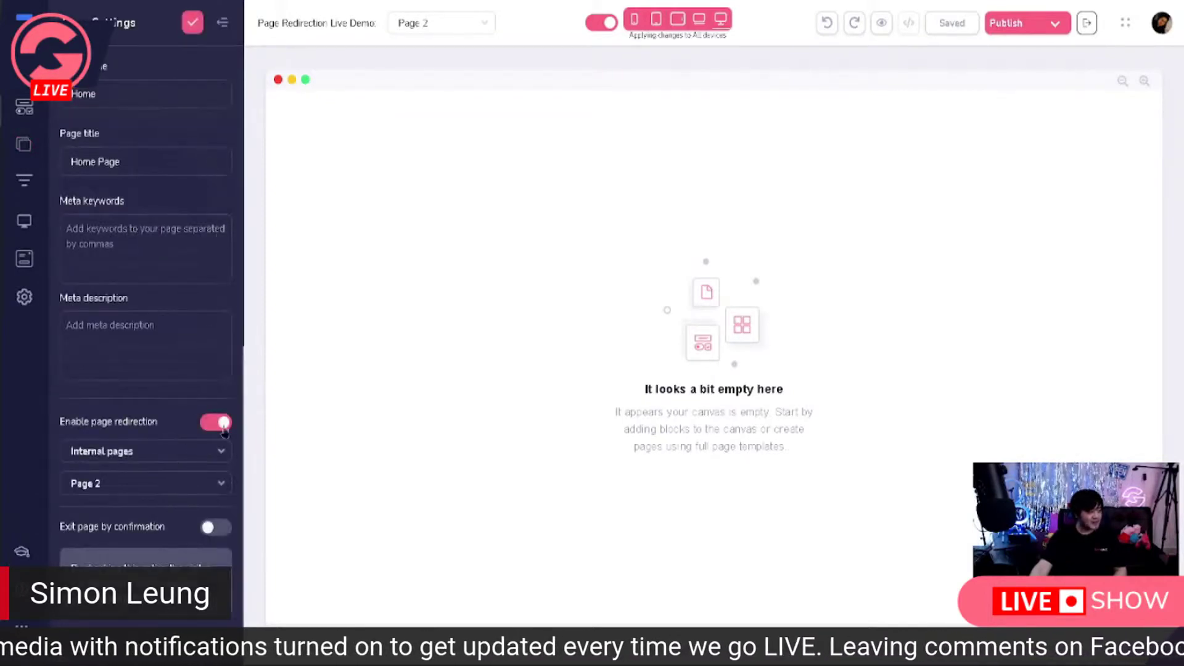
{"action": "left_click", "coordinate": [210, 420]}
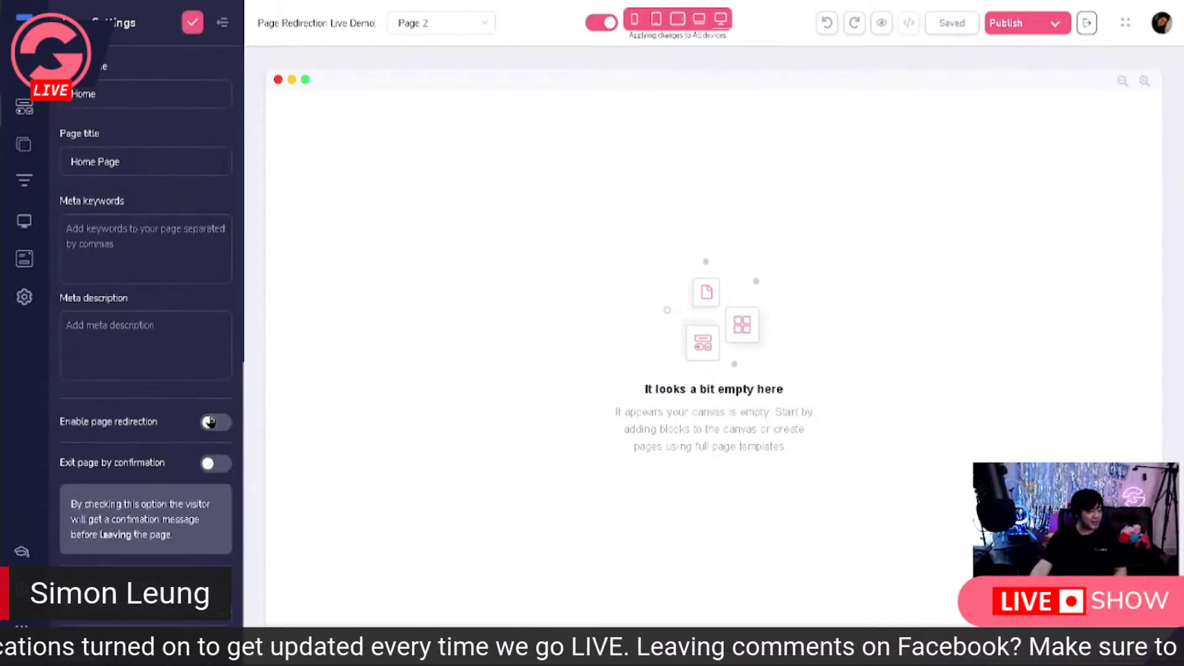
{"action": "left_click", "coordinate": [193, 23]}
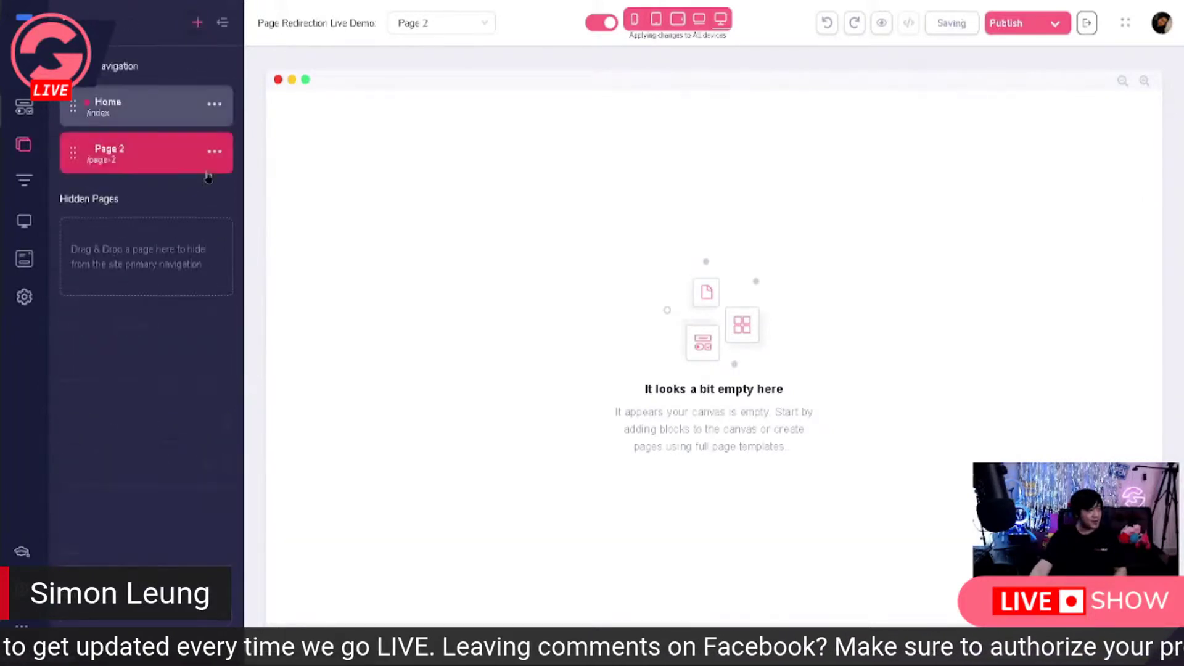
Enable page redirection in Page 2's settings, choose Internal pages as redirect type and check which target pages are offered.
{"action": "left_click", "coordinate": [214, 153]}
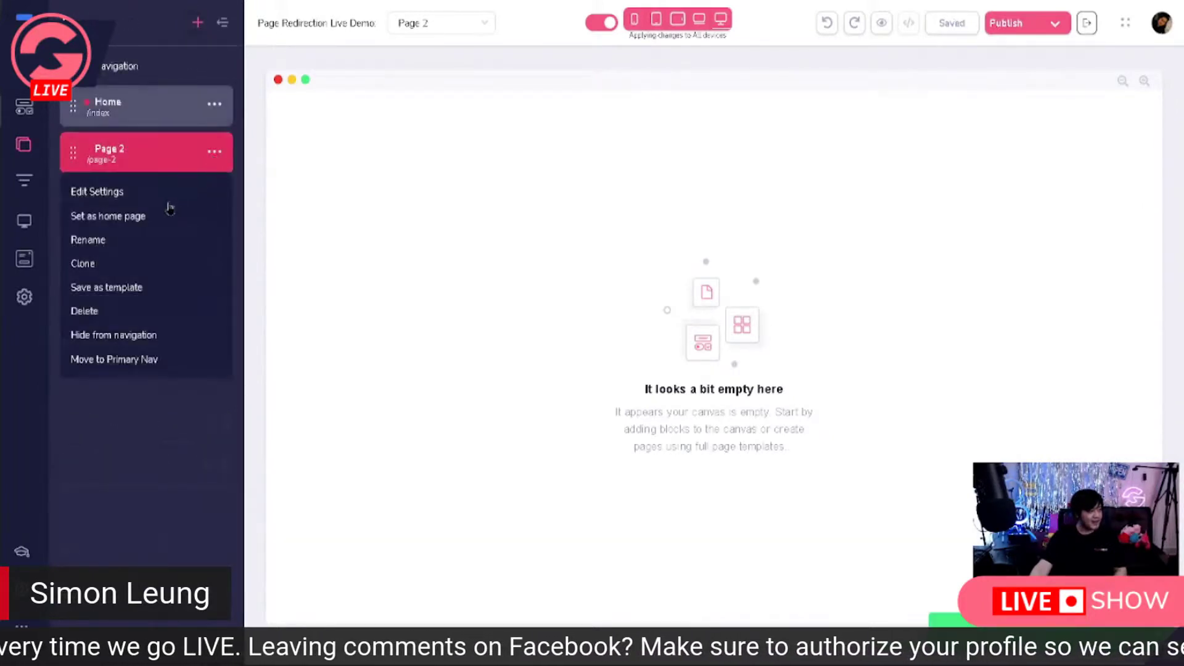
{"action": "left_click", "coordinate": [126, 192]}
{"action": "scroll", "coordinate": [191, 360], "scroll_direction": "down", "scroll_amount": 3}
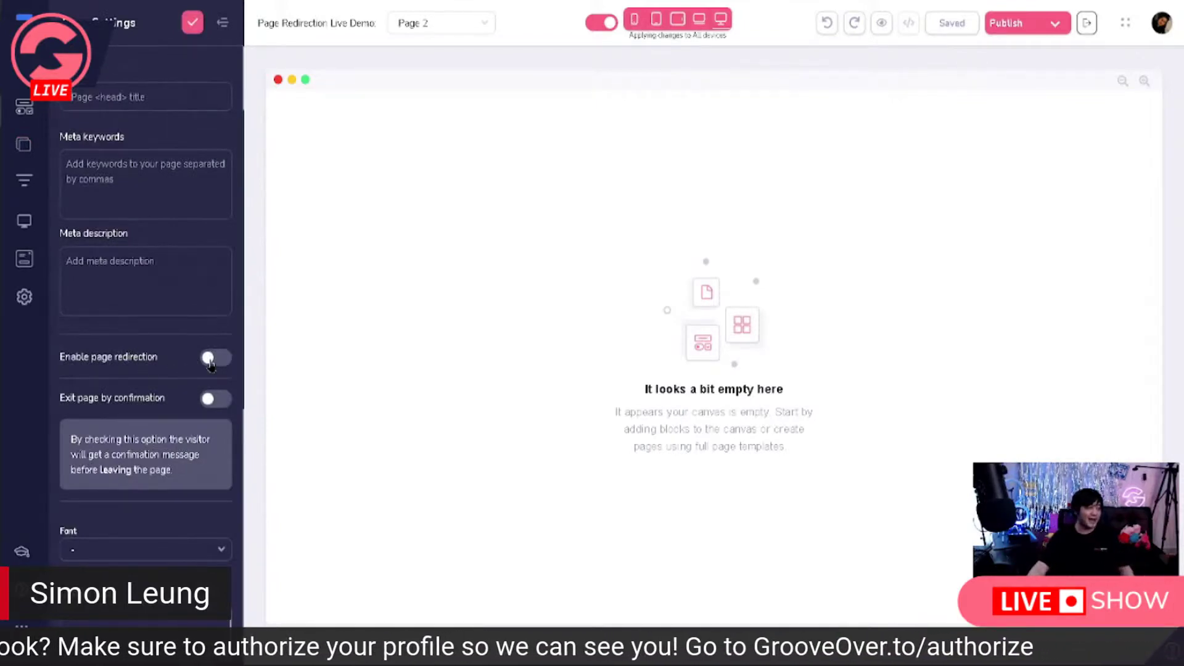
{"action": "left_click", "coordinate": [210, 364]}
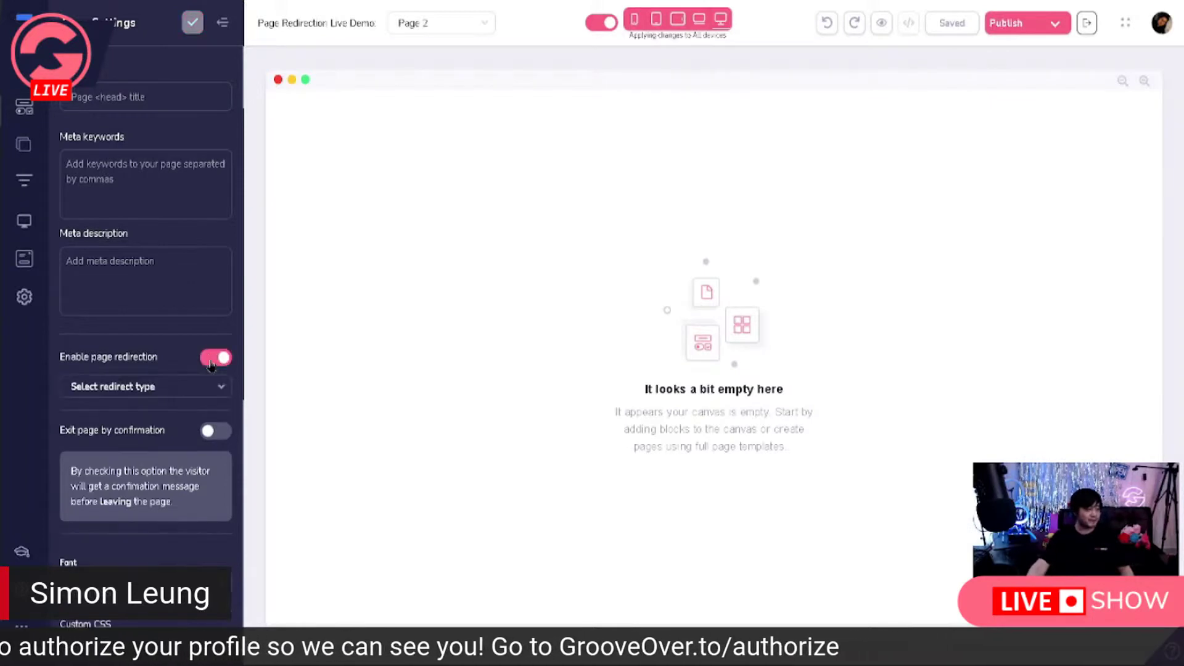
{"action": "left_click", "coordinate": [158, 391]}
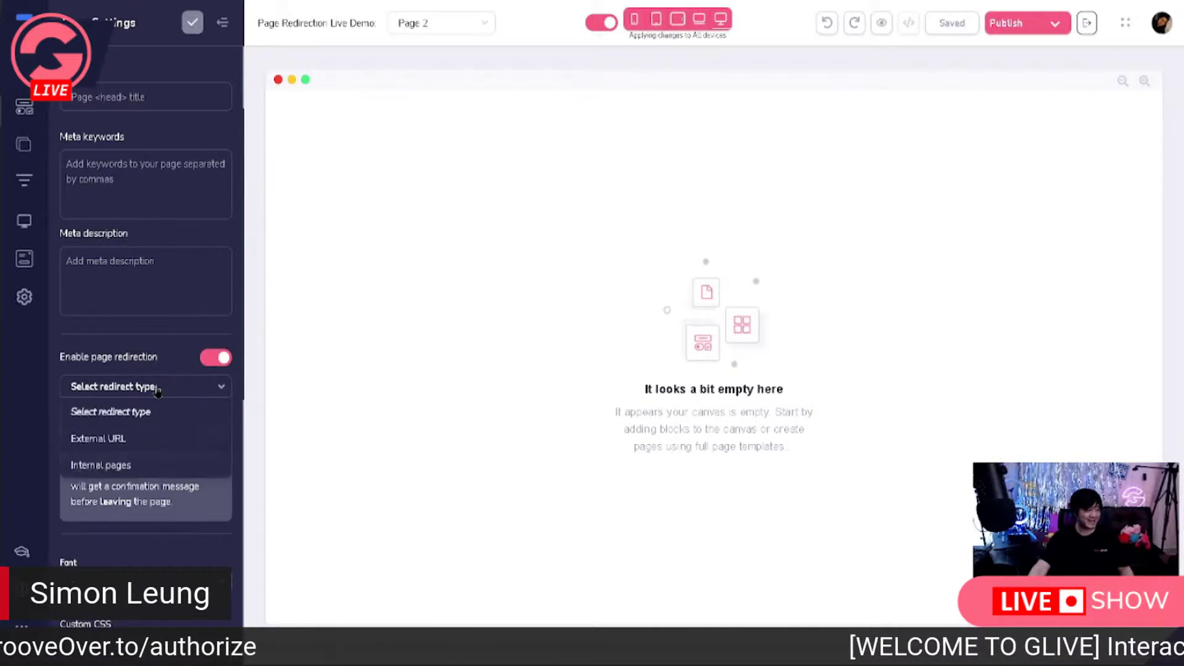
{"action": "left_click", "coordinate": [166, 468]}
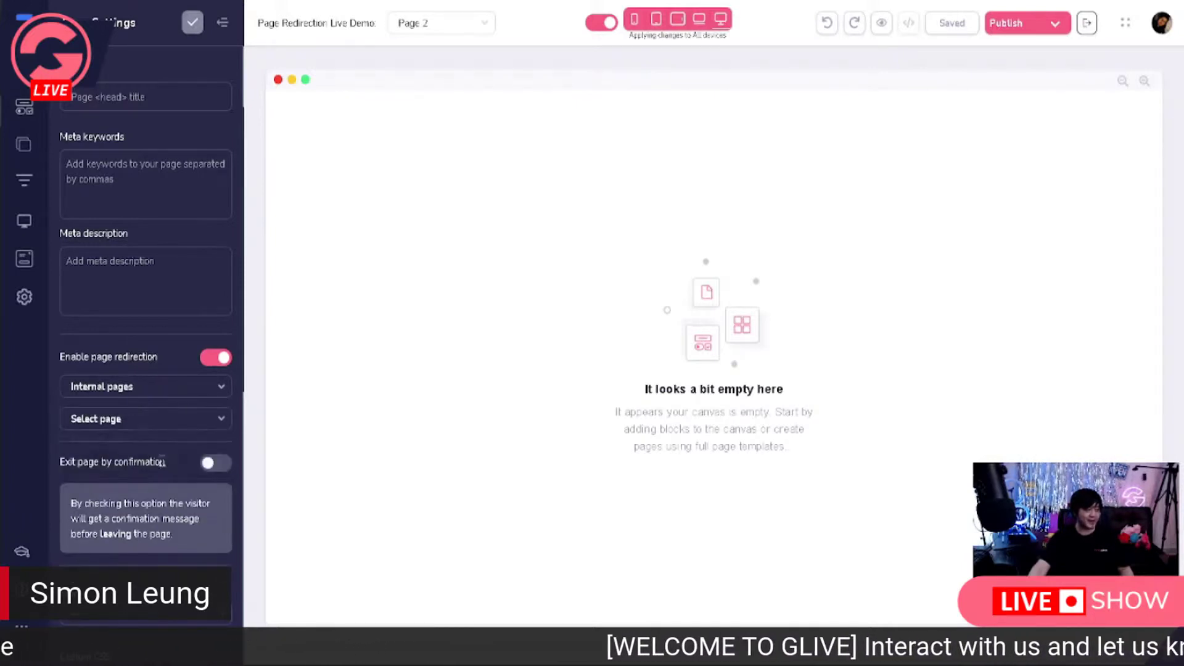
{"action": "left_click", "coordinate": [218, 423]}
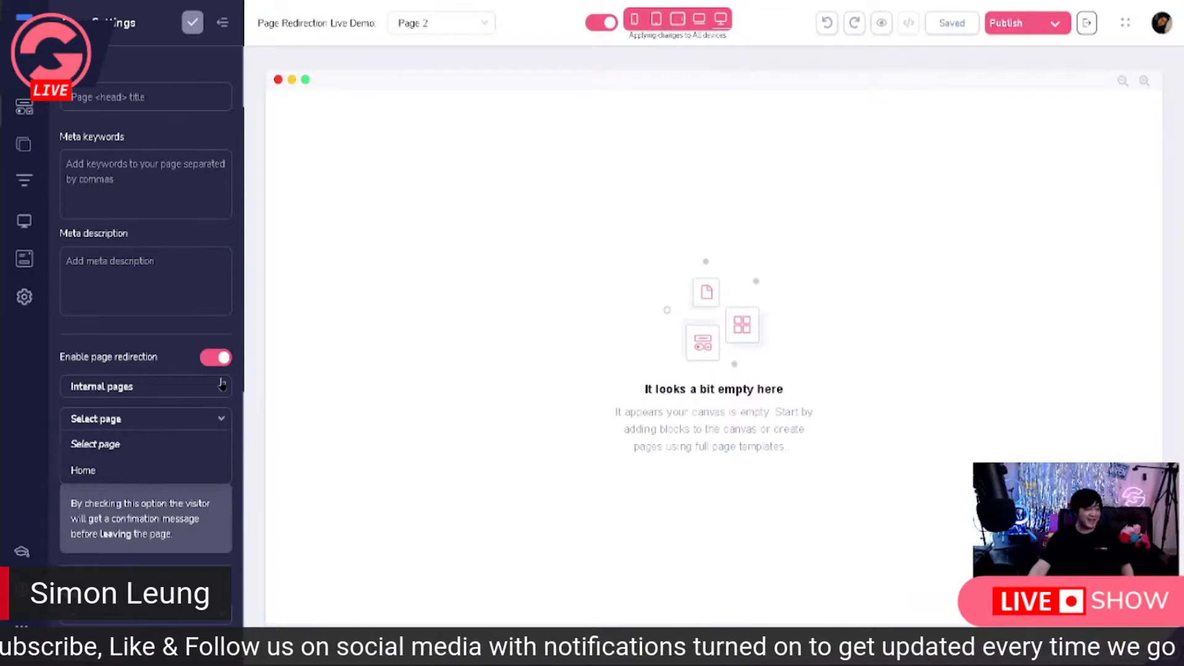
{"action": "left_click", "coordinate": [241, 387]}
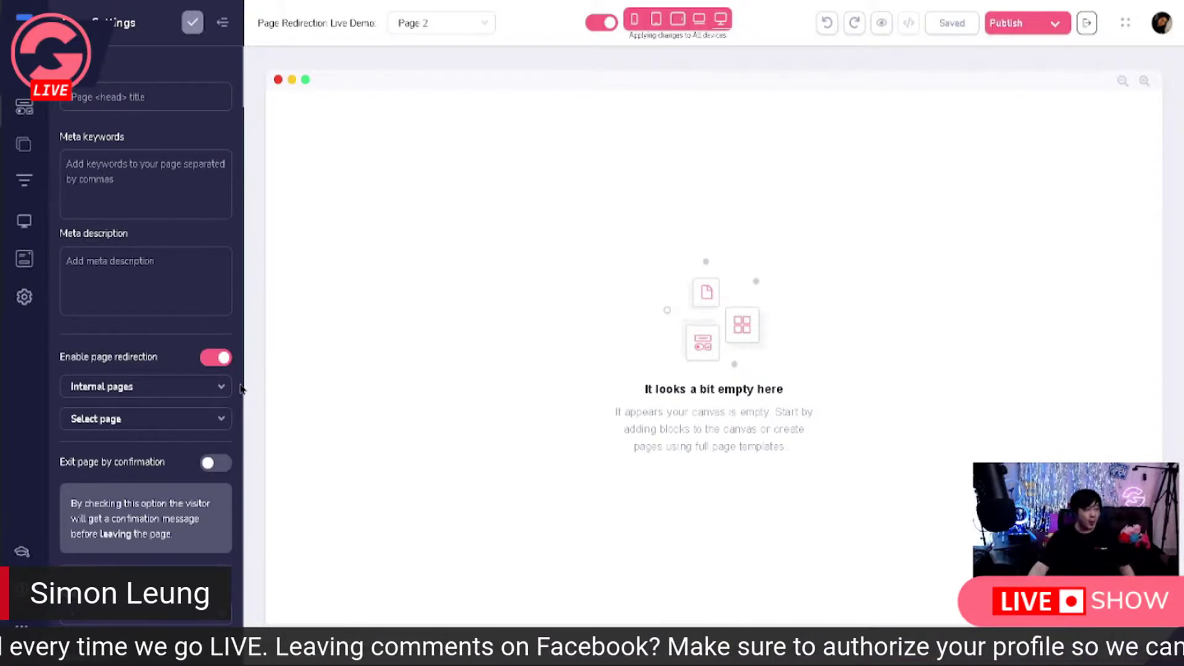
{"action": "left_click", "coordinate": [190, 393]}
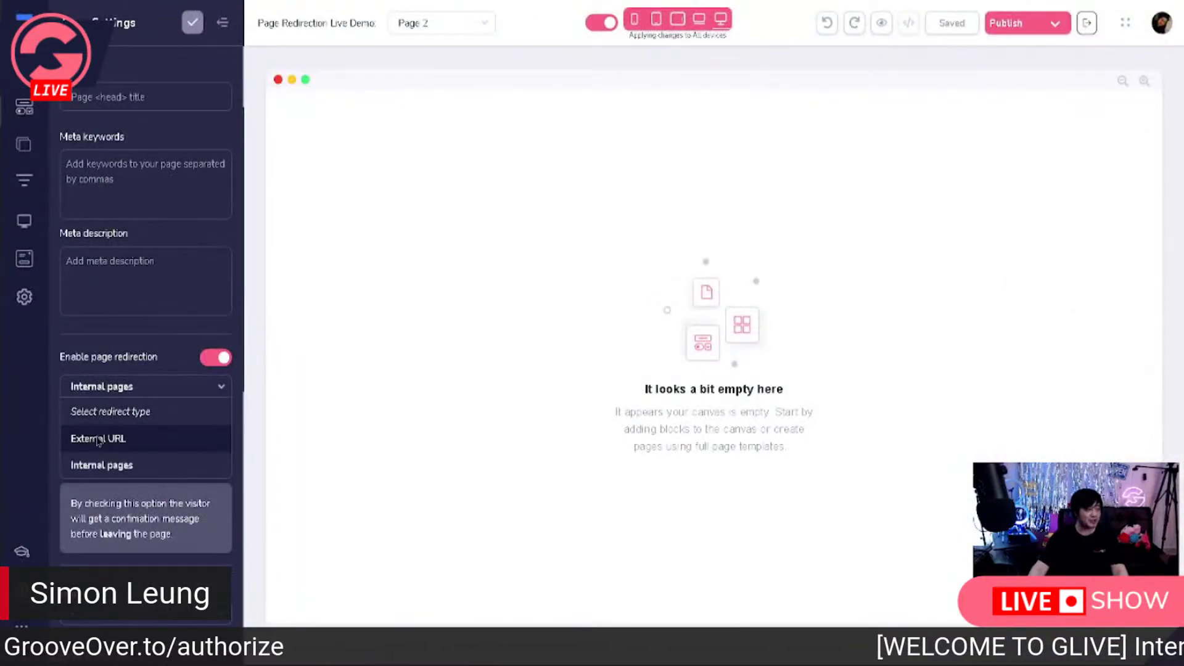
{"action": "left_click", "coordinate": [97, 439]}
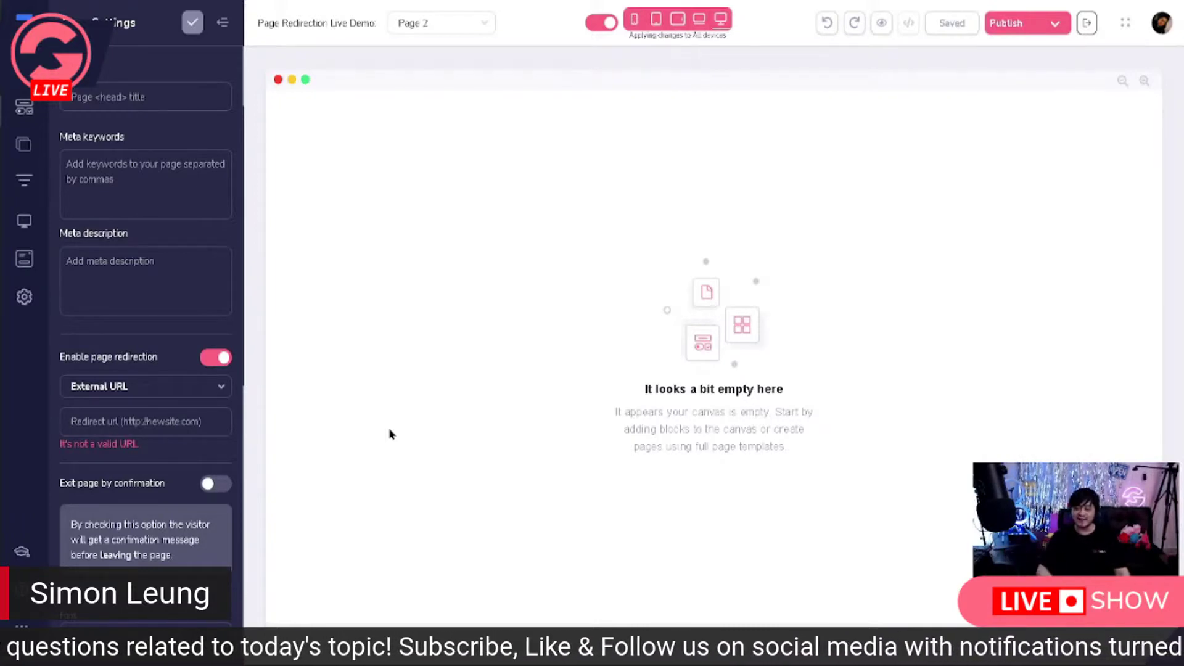
{"action": "type", "text": "https://"}
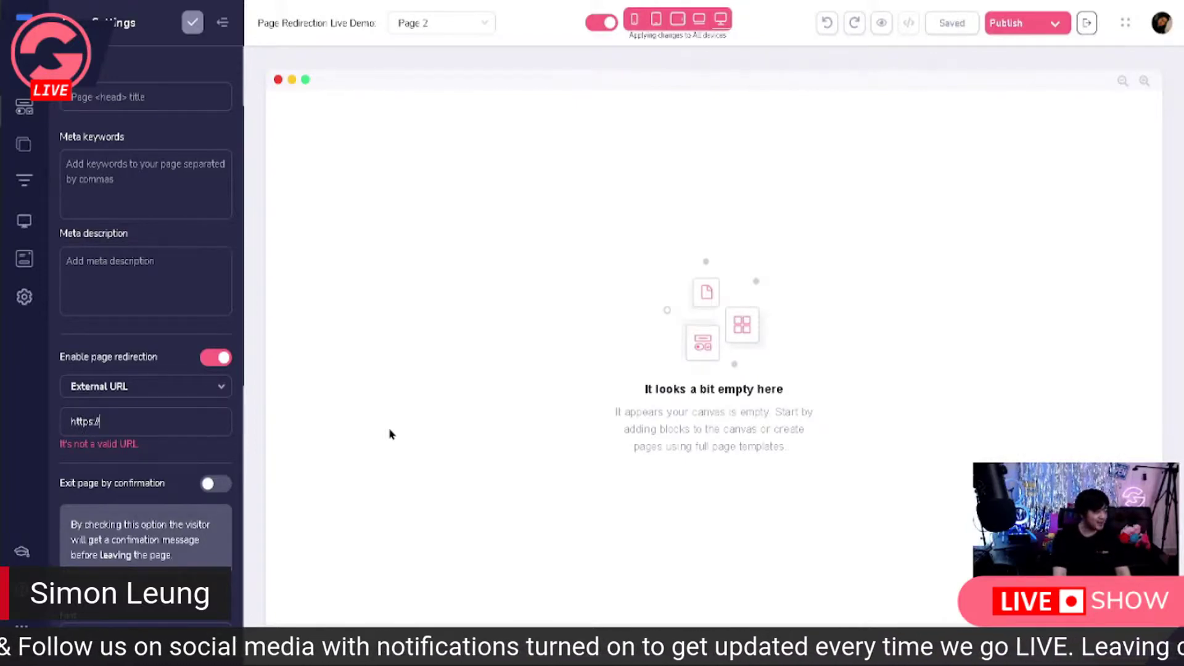
{"action": "type", "text": "groove"}
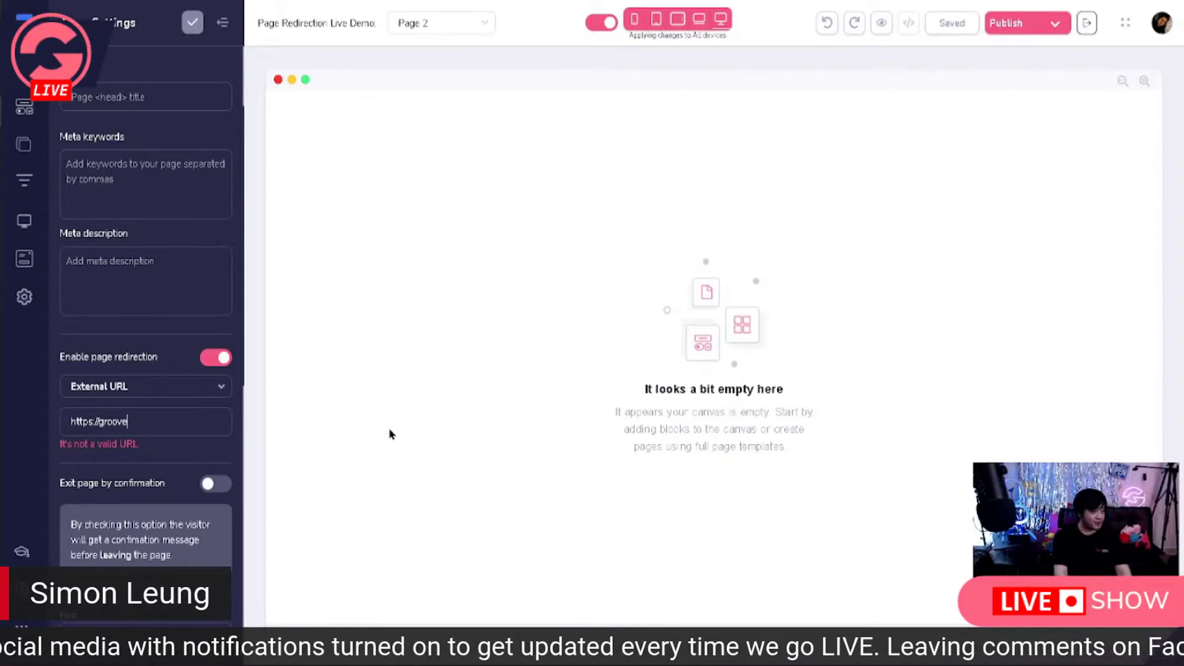
{"action": "type", "text": ".cm"}
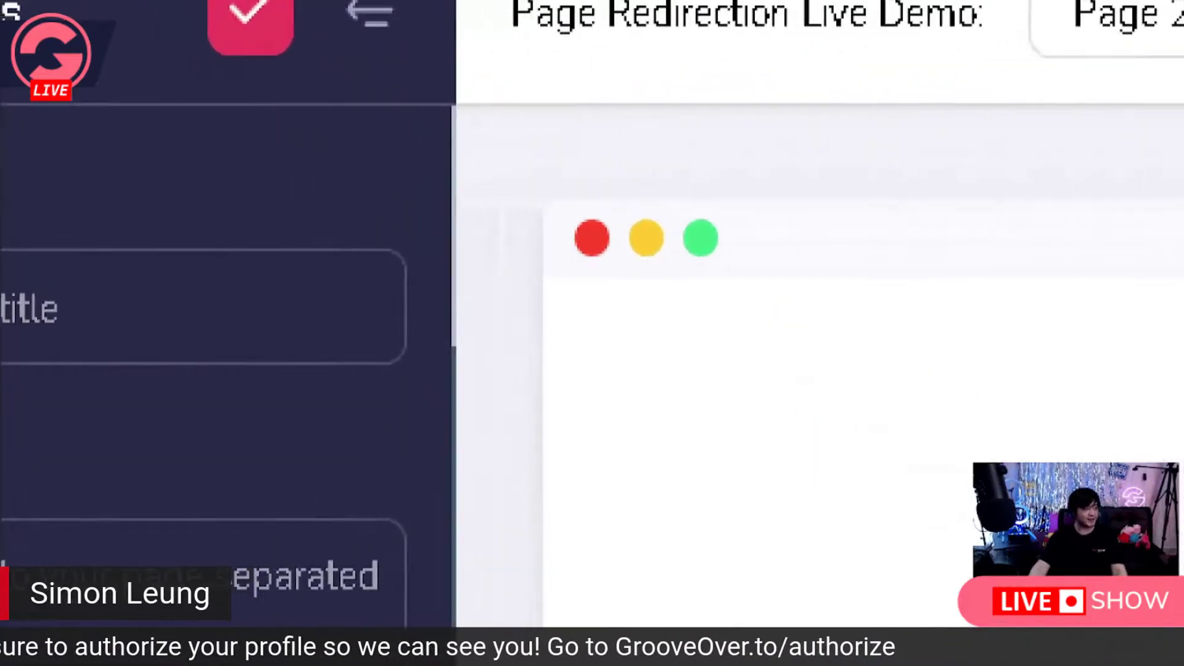
{"action": "left_click_drag", "start_coordinate": [199, 62], "coordinate": [333, 60]}
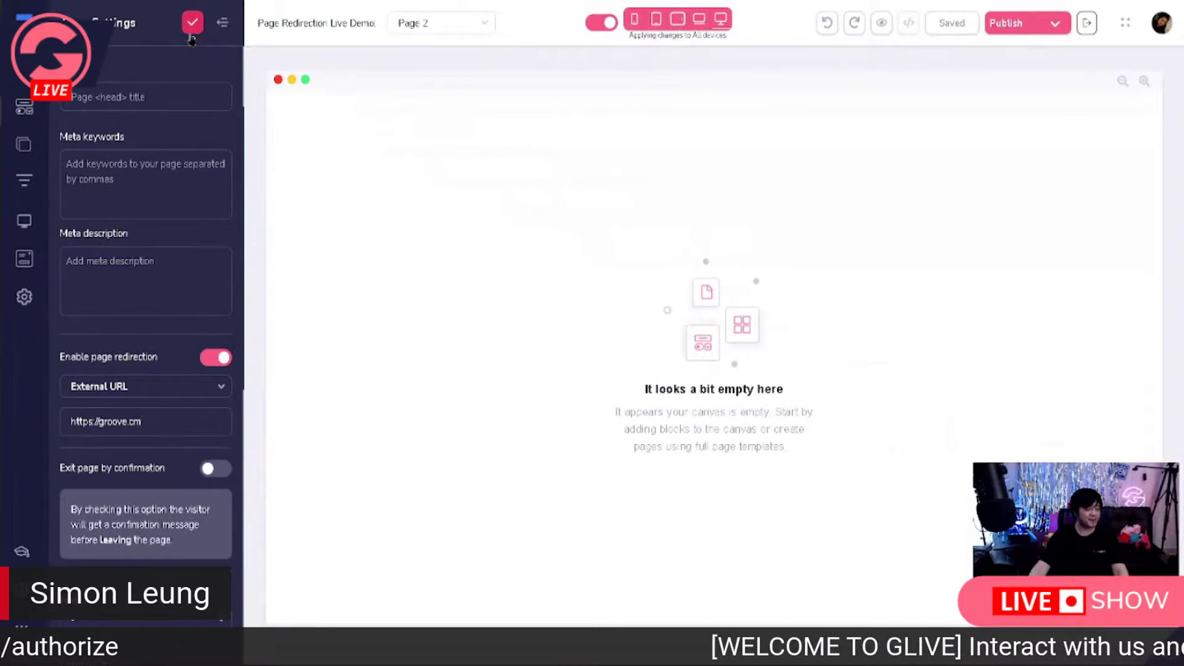
{"action": "left_click", "coordinate": [192, 27]}
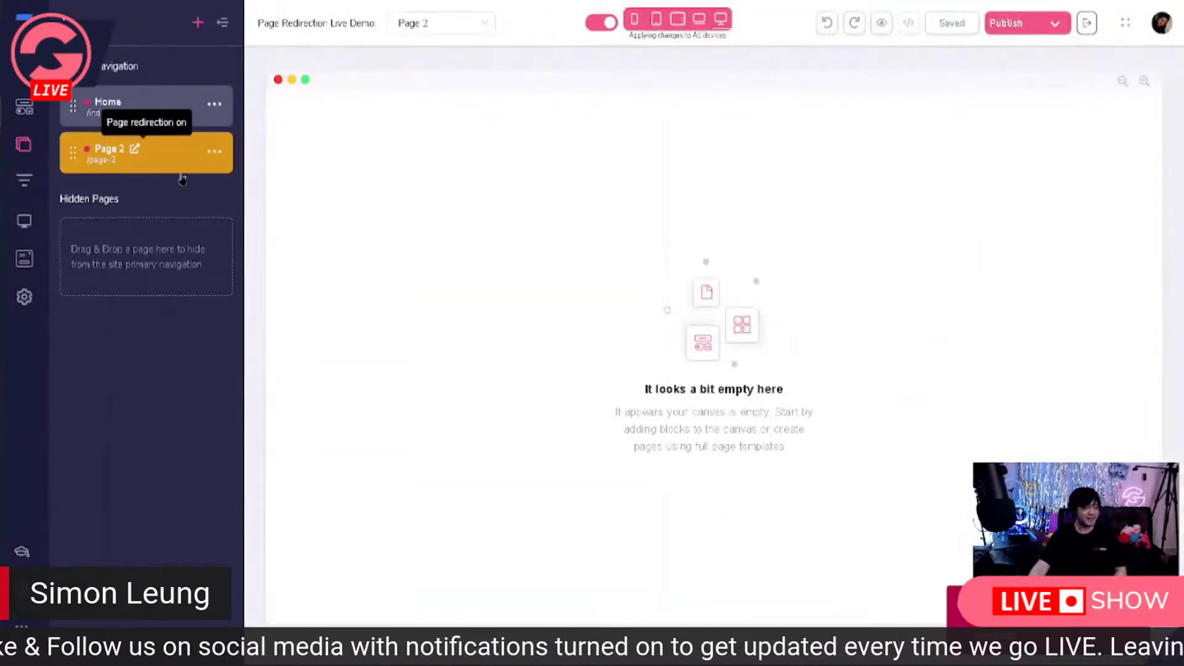
Edit Page 2's settings and set its page URL to "groovecm".
{"action": "left_click", "coordinate": [214, 154]}
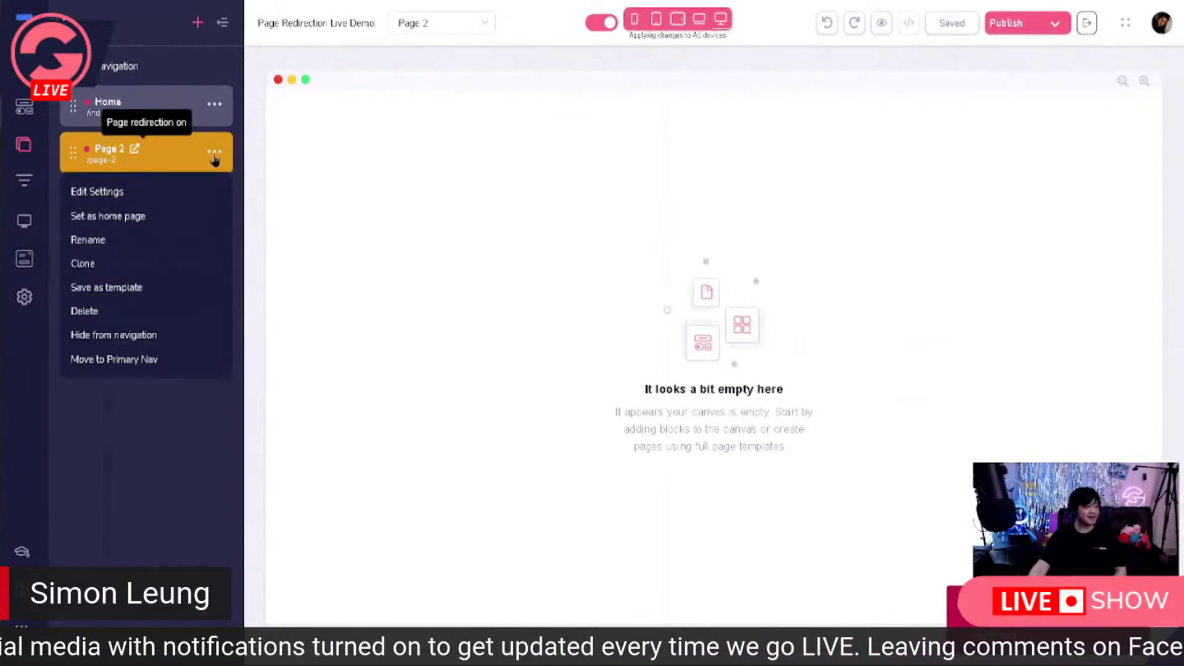
{"action": "left_click", "coordinate": [104, 192]}
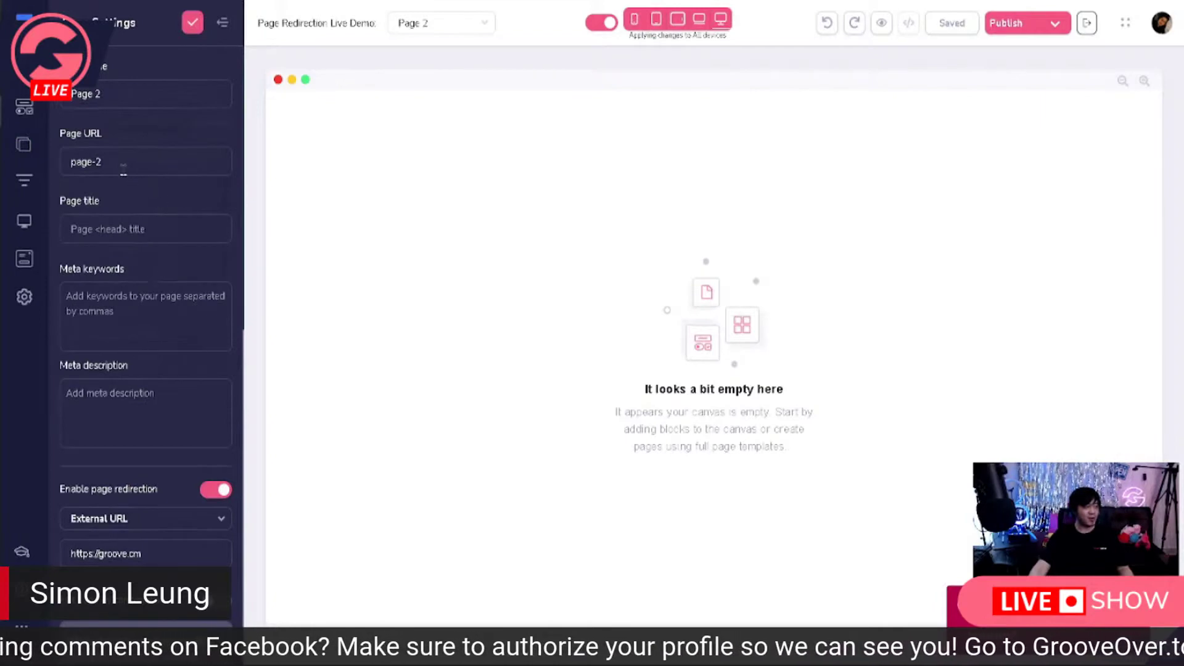
{"action": "left_click_drag", "start_coordinate": [104, 162], "coordinate": [56, 165]}
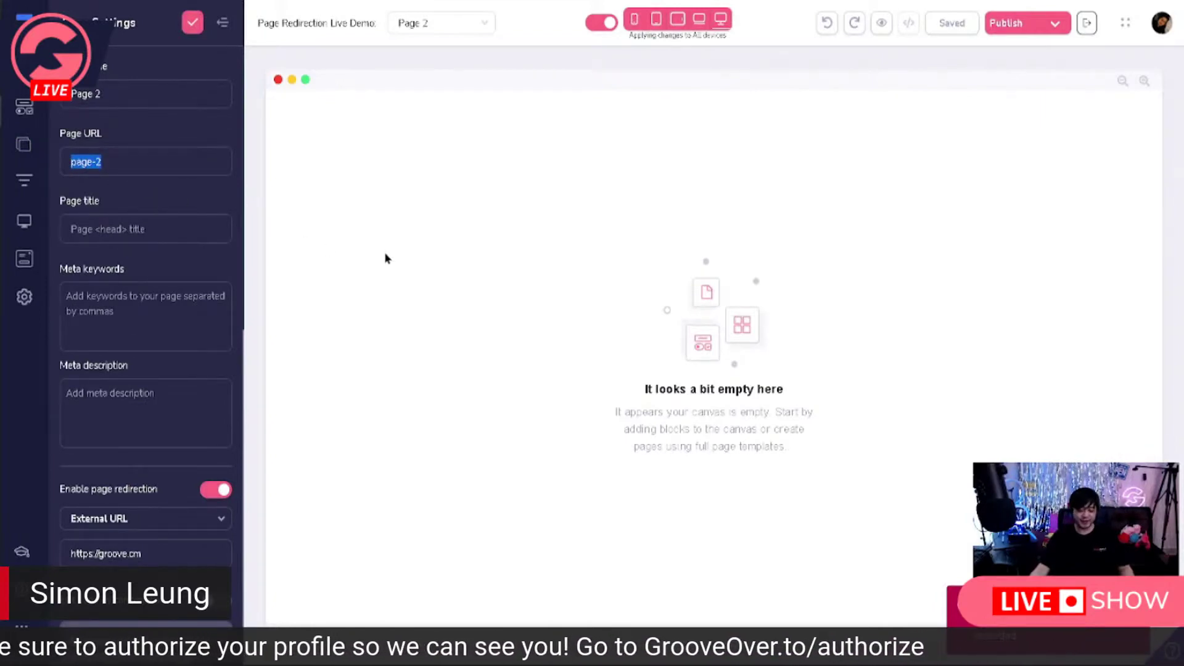
{"action": "type", "text": "groovecm"}
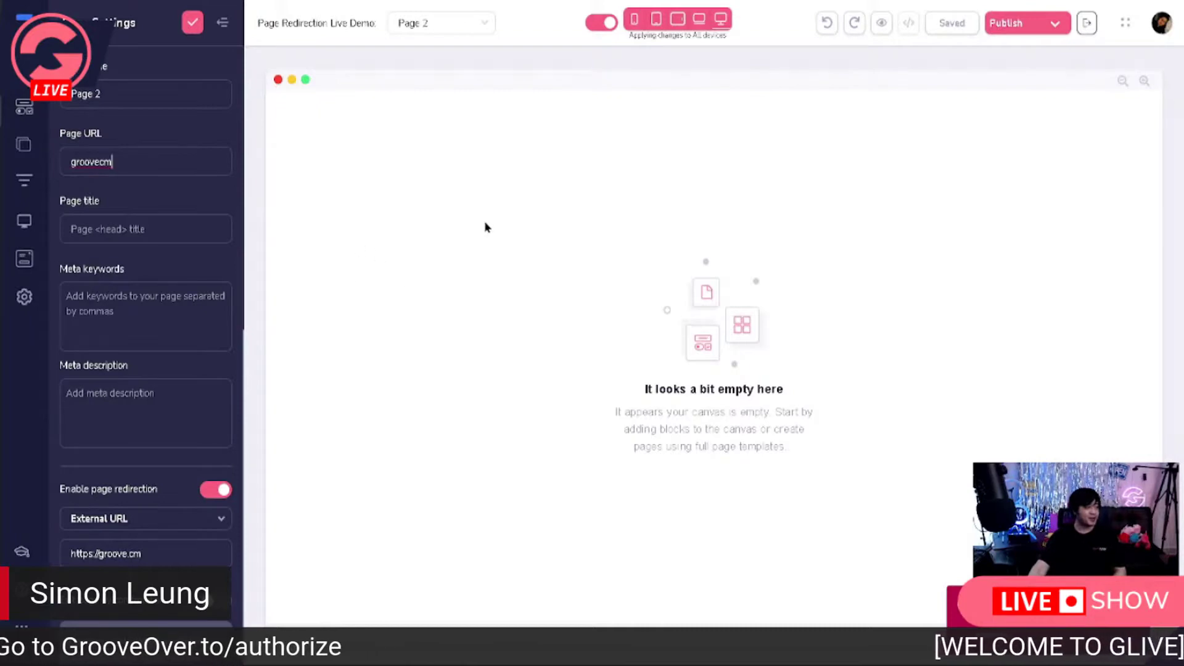
Save Page 2's settings and check its groovecm URL in the page list.
{"action": "left_click", "coordinate": [196, 23]}
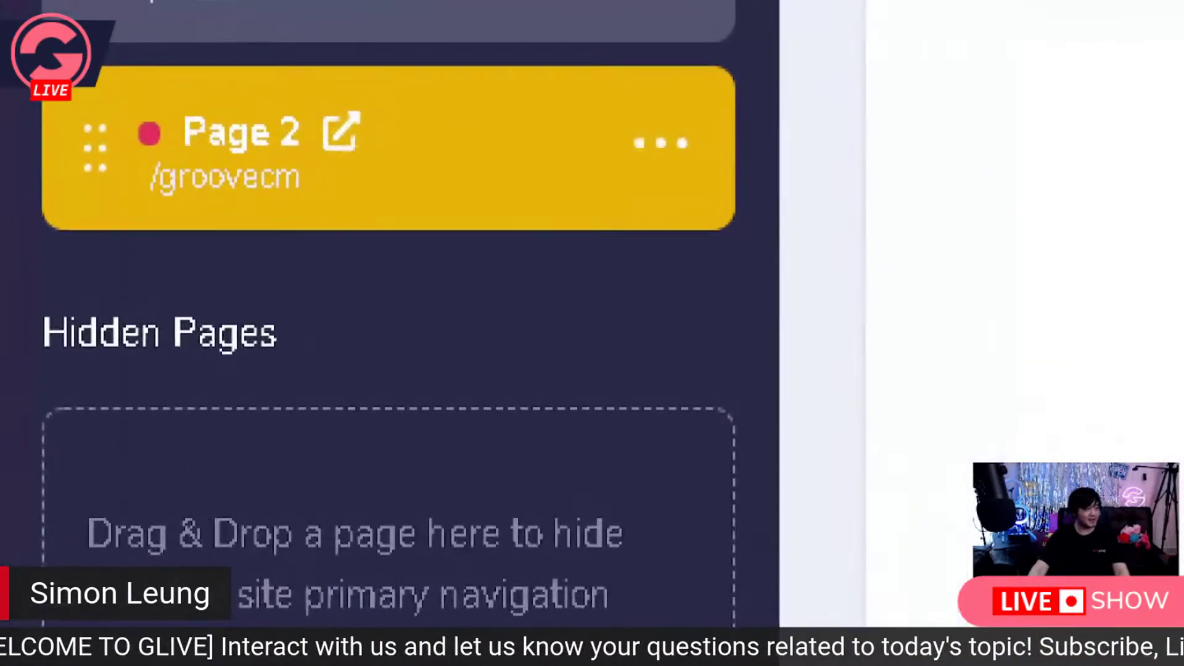
{"action": "mouse_move", "coordinate": [156, 216]}
{"action": "left_mouse_down"}
{"action": "mouse_move", "coordinate": [341, 200]}
{"action": "mouse_move", "coordinate": [400, 21]}
{"action": "mouse_move", "coordinate": [108, 49]}
{"action": "mouse_move", "coordinate": [213, 227]}
{"action": "left_mouse_up"}
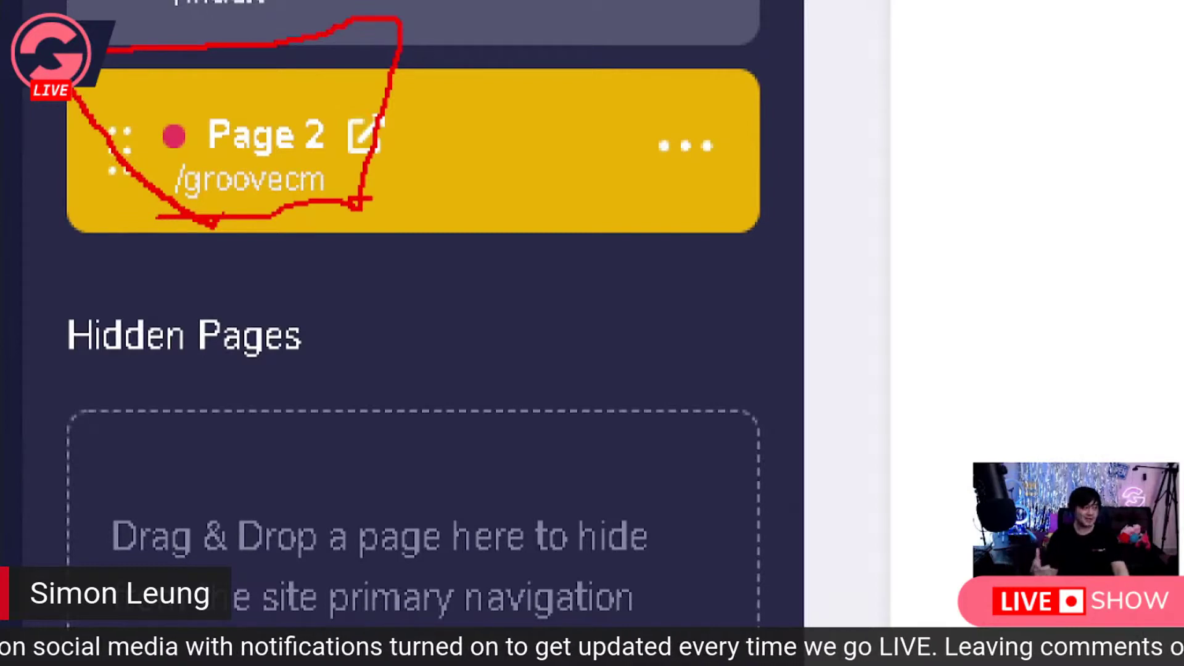
{"action": "key", "text": "Escape"}
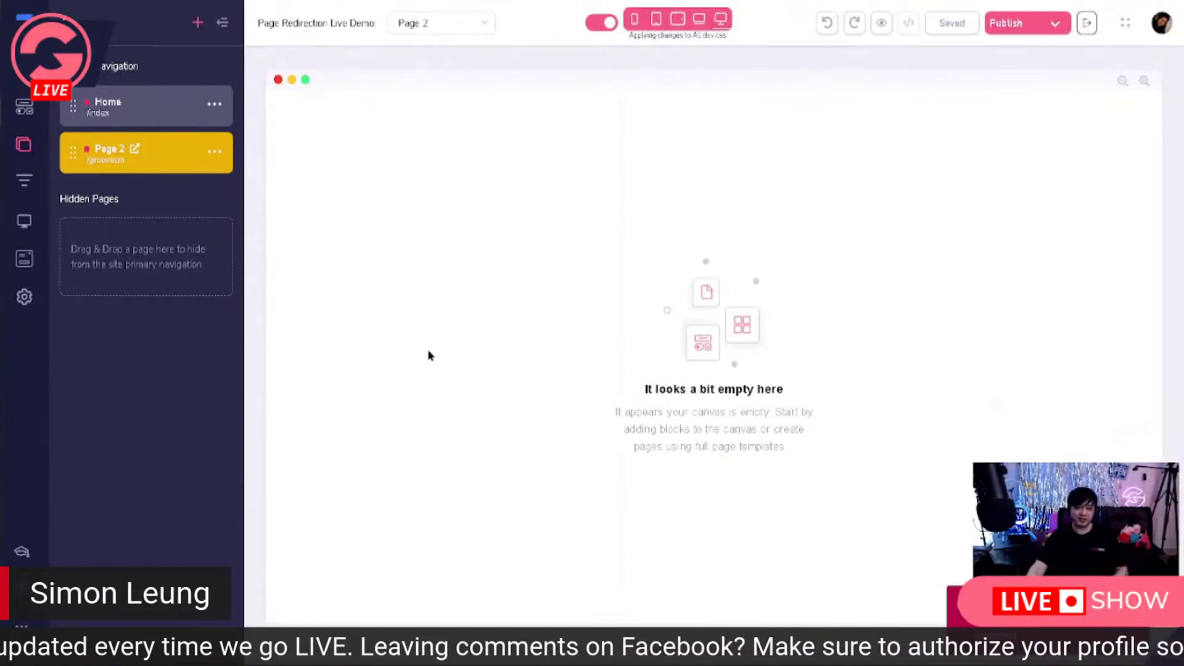
Open the publish settings, choose GroovePages subdomain as the hosting domain and examine the folder address.
{"action": "left_click", "coordinate": [1059, 32]}
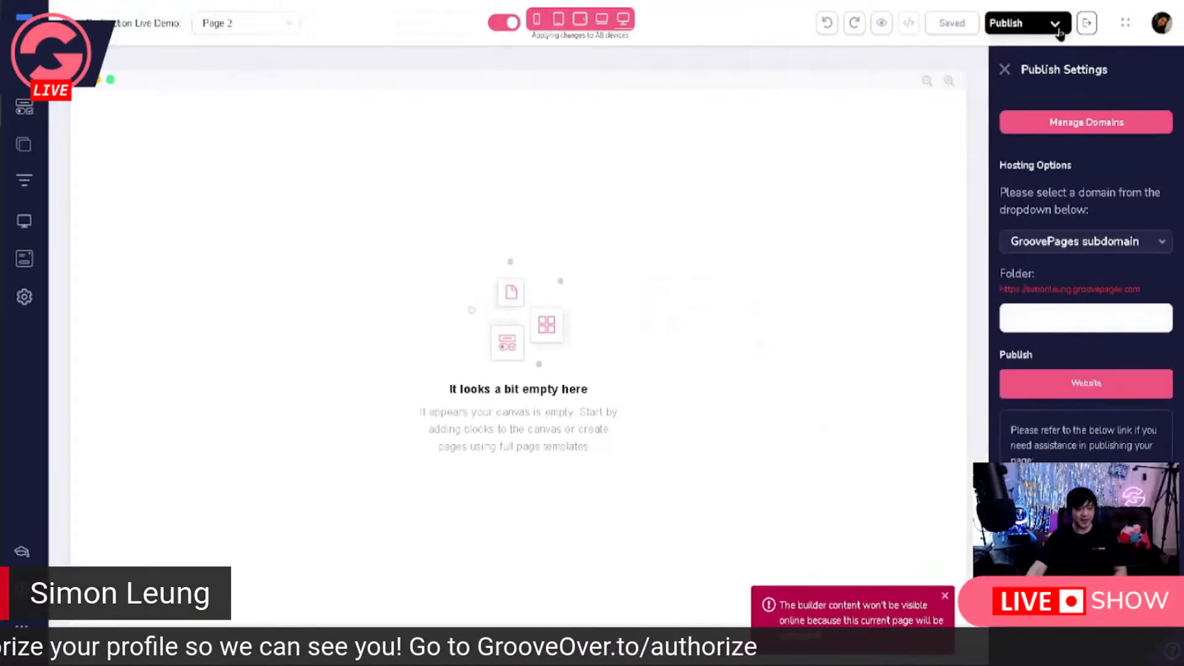
{"action": "left_click", "coordinate": [1148, 253]}
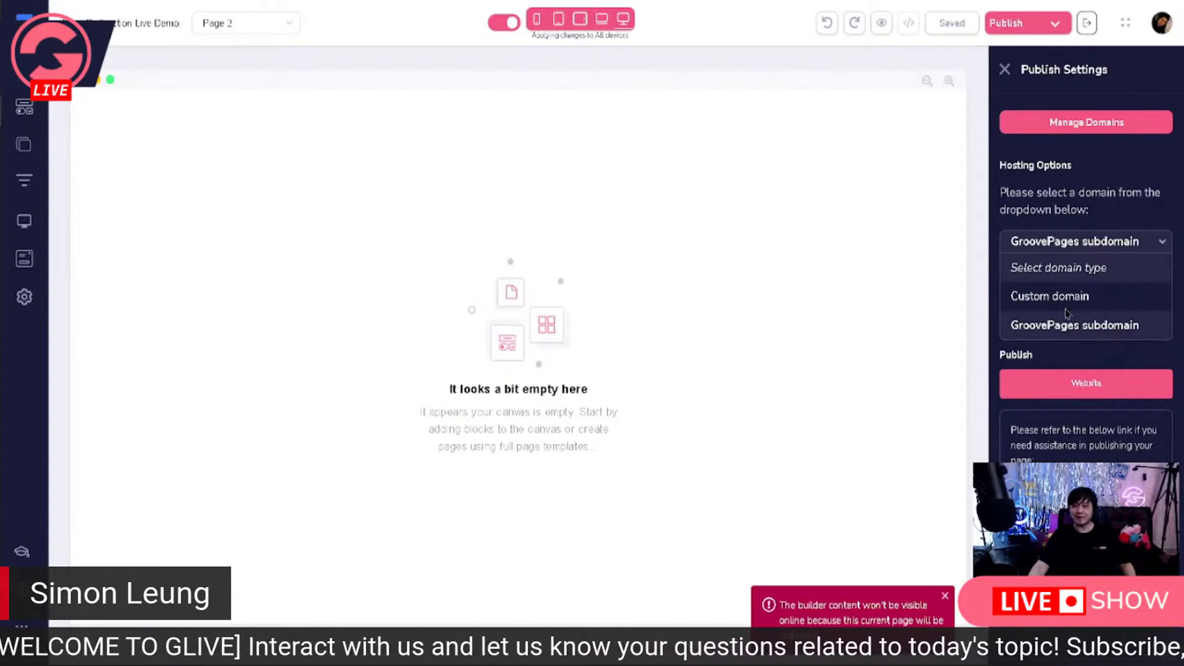
{"action": "left_click", "coordinate": [1089, 191]}
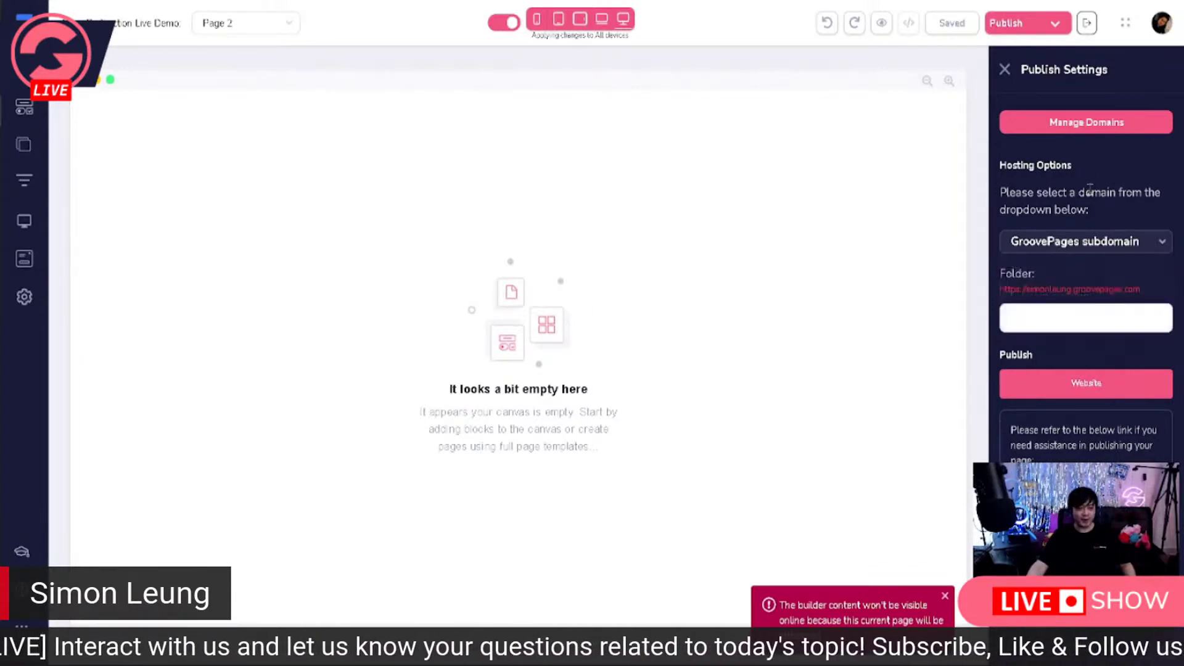
{"action": "left_click", "coordinate": [1144, 240]}
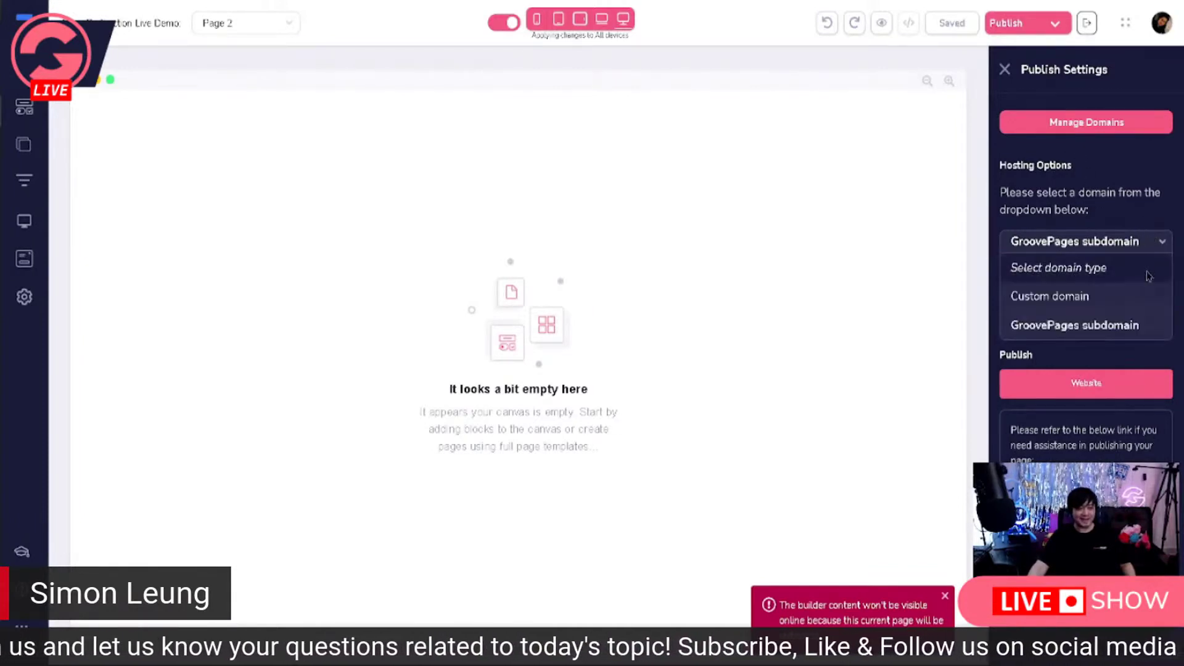
{"action": "left_click", "coordinate": [1112, 334]}
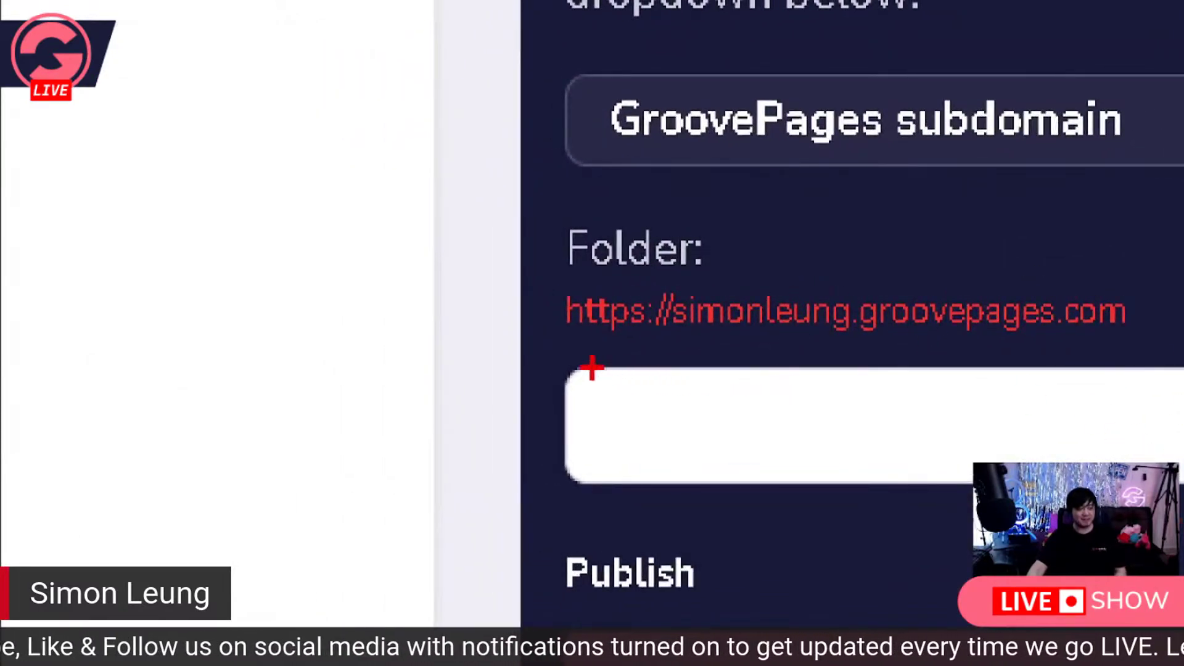
{"action": "mouse_move", "coordinate": [556, 348]}
{"action": "left_mouse_down"}
{"action": "mouse_move", "coordinate": [1001, 381]}
{"action": "mouse_move", "coordinate": [1181, 361]}
{"action": "mouse_move", "coordinate": [1166, 277]}
{"action": "mouse_move", "coordinate": [1035, 241]}
{"action": "mouse_move", "coordinate": [731, 250]}
{"action": "left_mouse_up"}
{"action": "left_click_drag", "start_coordinate": [505, 242], "coordinate": [537, 355]}
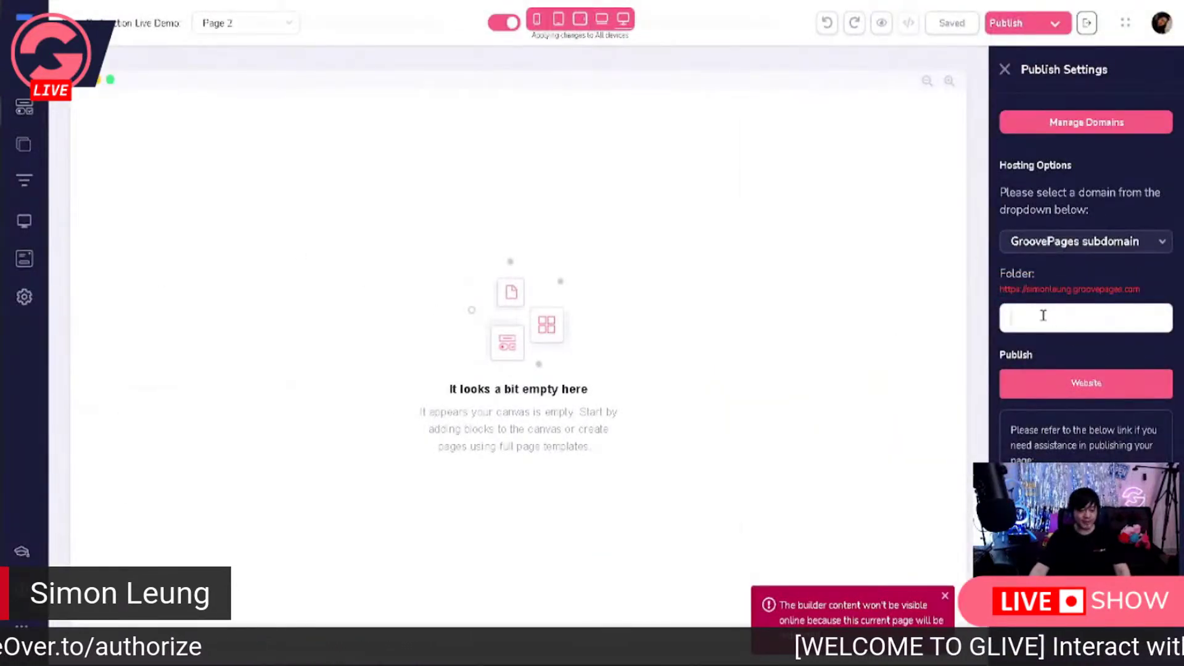
Set the publishing folder to "grooveredirection" and publish the website.
{"action": "type", "text": "groov"}
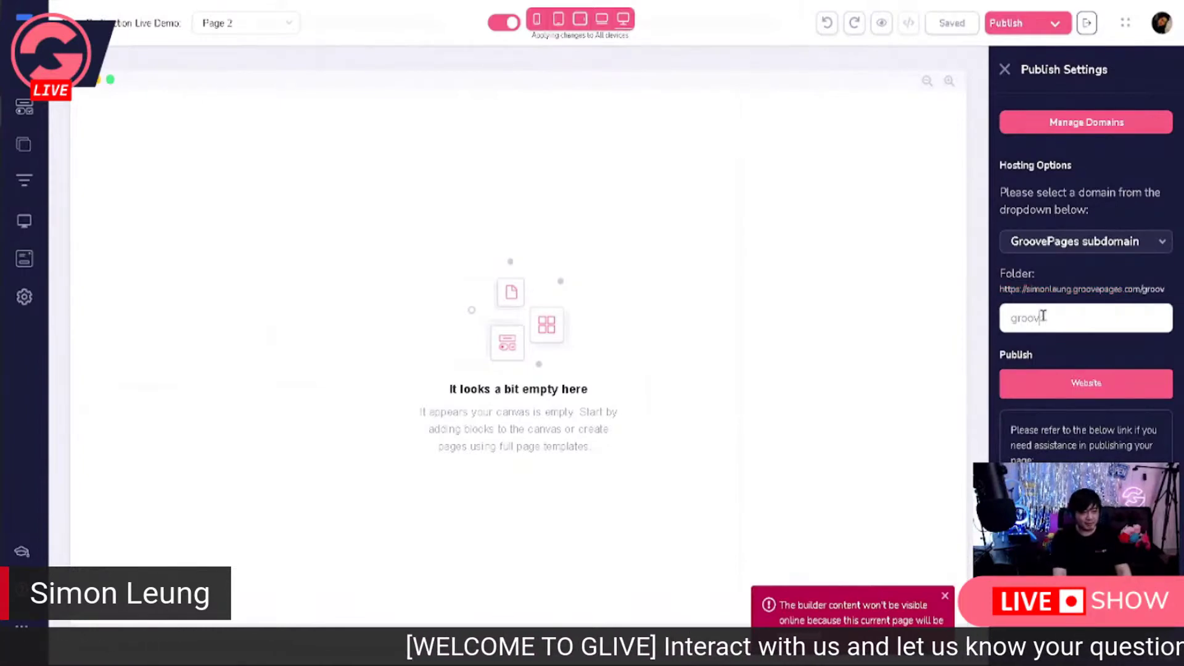
{"action": "type", "text": "eredirection"}
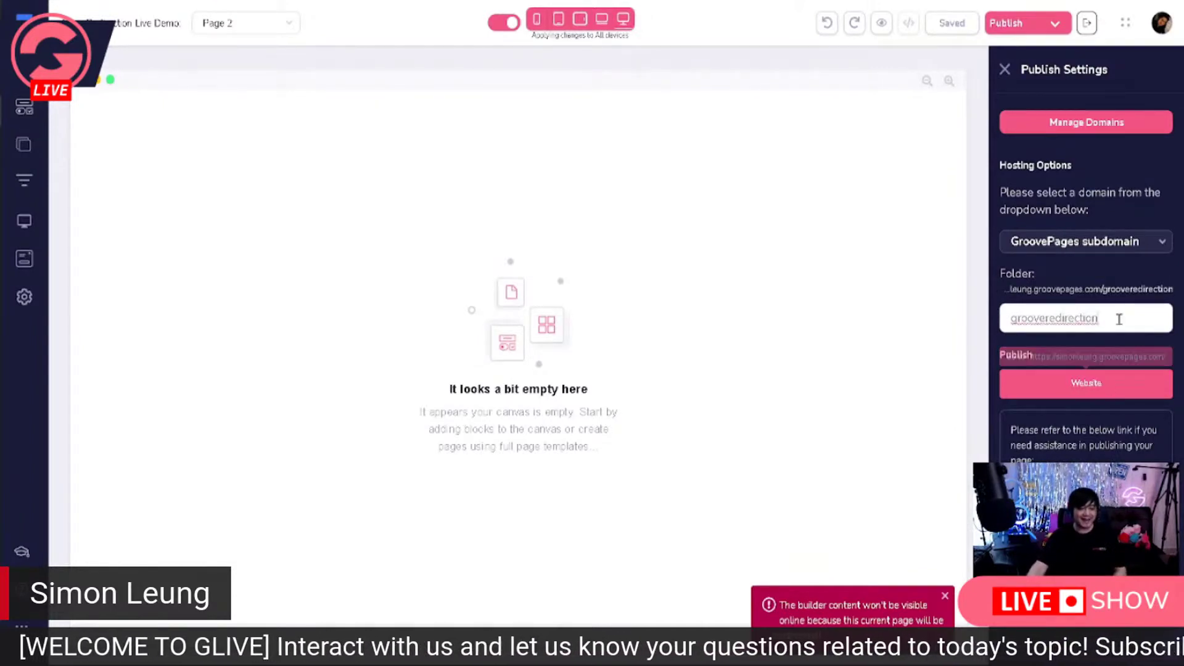
{"action": "mouse_move", "coordinate": [1070, 396]}
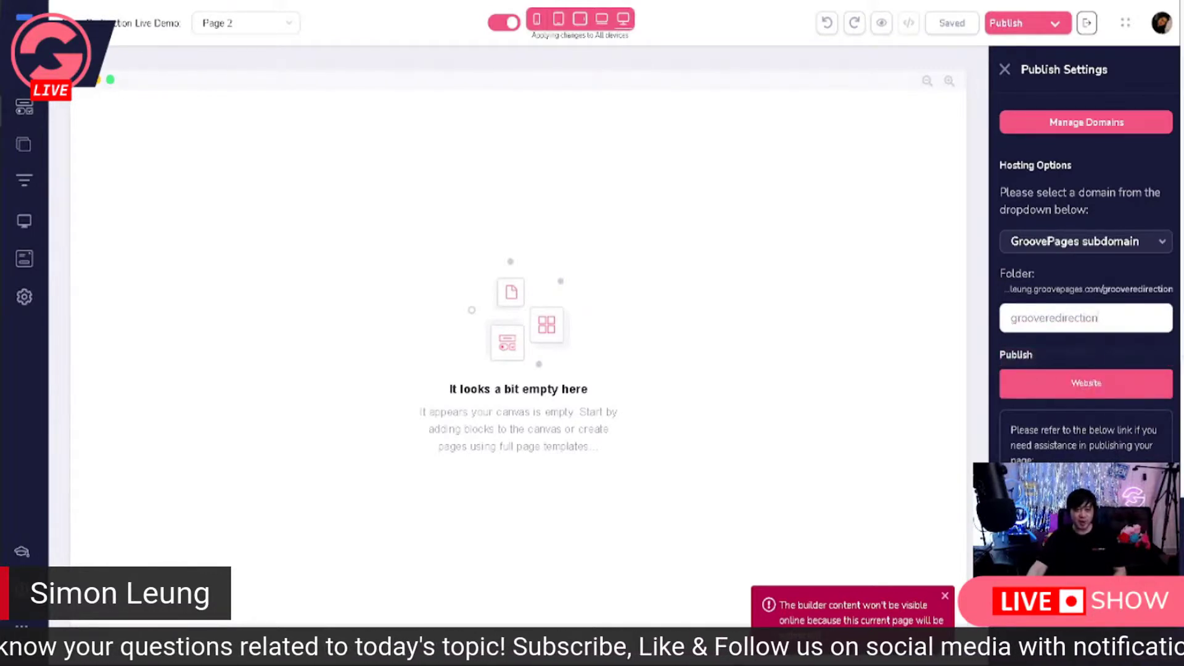
{"action": "mouse_move", "coordinate": [1029, 391]}
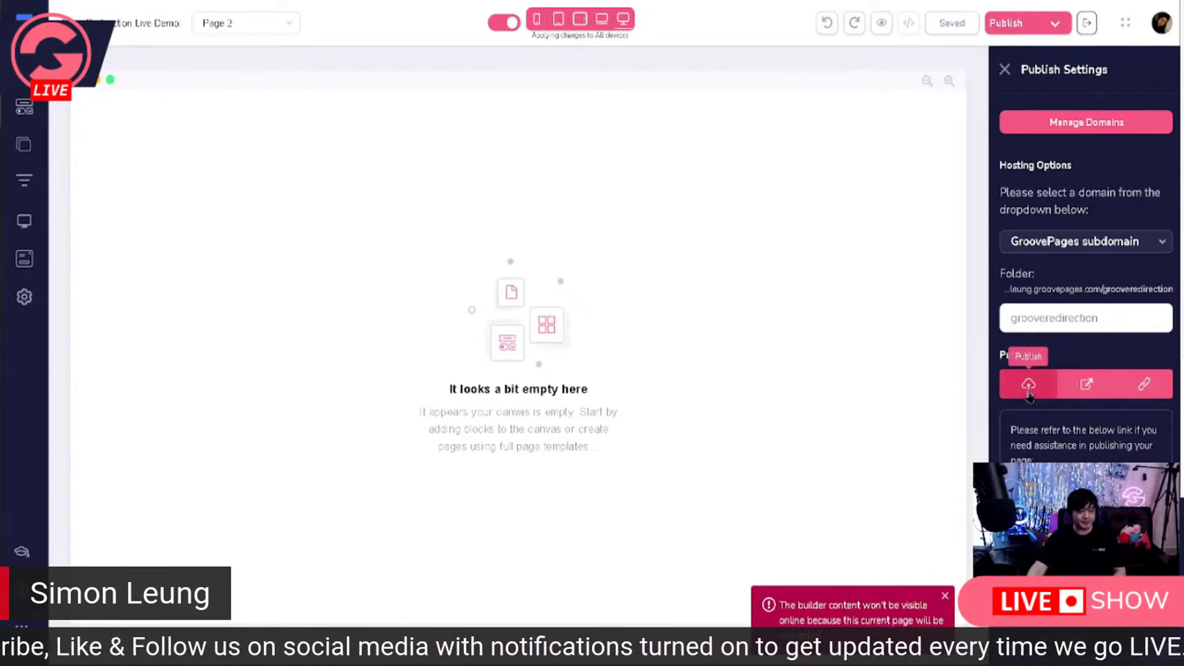
{"action": "left_click", "coordinate": [1028, 389]}
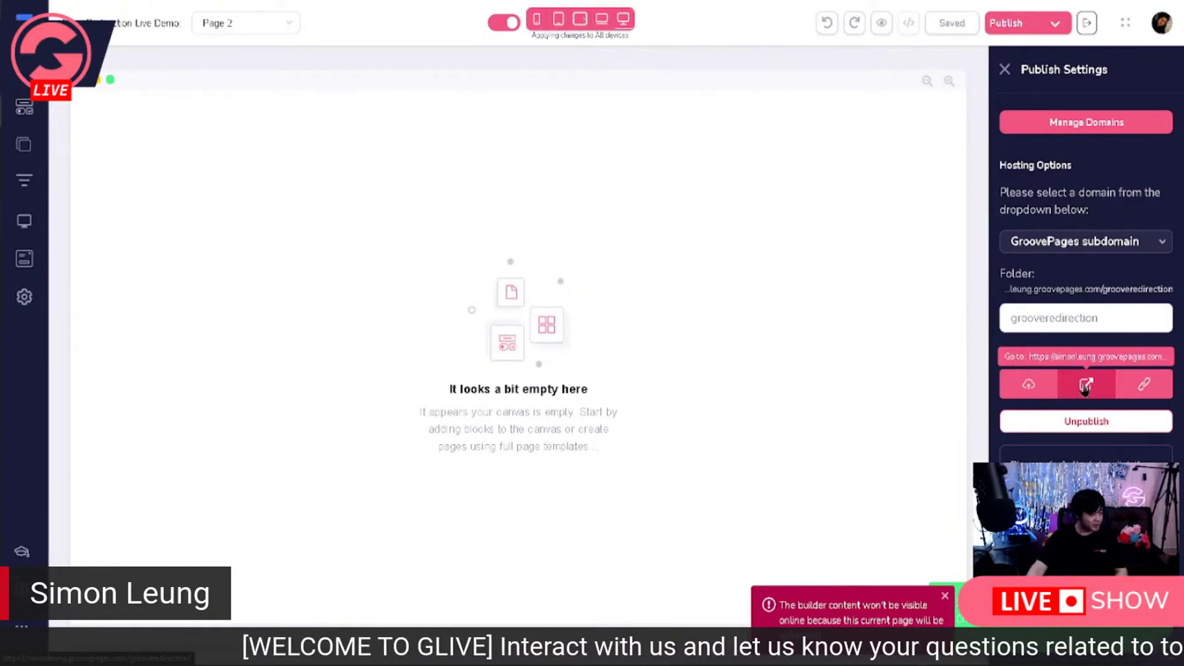
View the published home page, return to the builder and check Page 2's URL and redirection status in the page list.
{"action": "left_click", "coordinate": [1086, 385]}
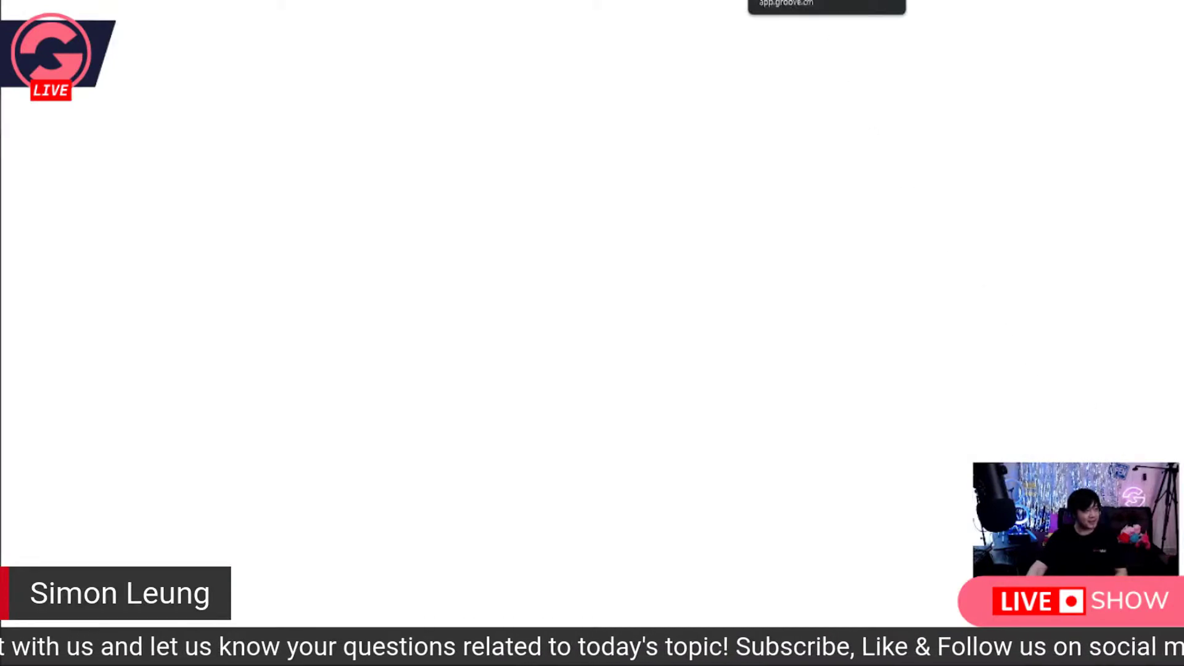
{"action": "left_click", "coordinate": [777, 0]}
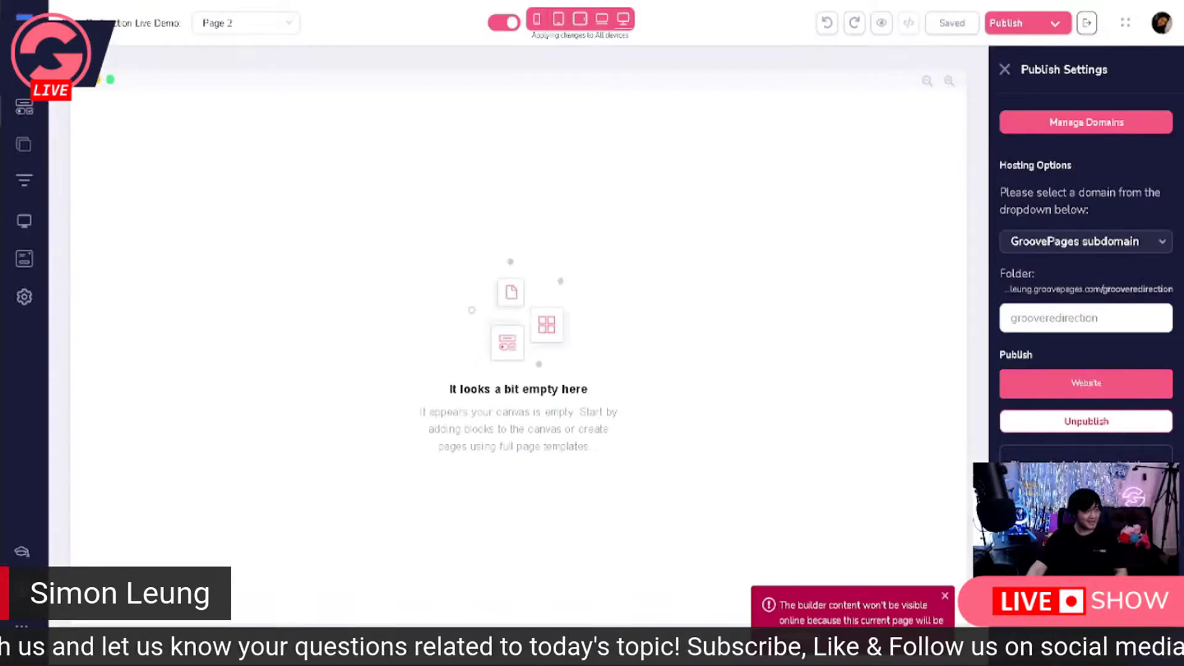
{"action": "left_click", "coordinate": [24, 144]}
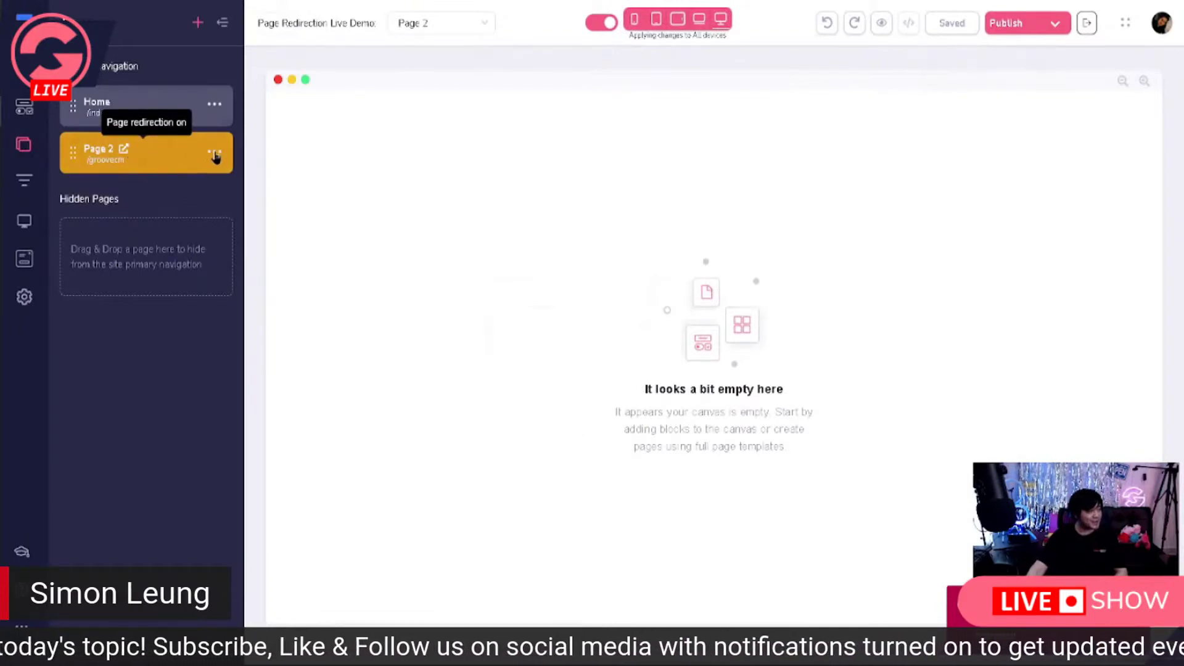
{"action": "right_click", "coordinate": [127, 147]}
{"action": "key", "text": "Escape"}
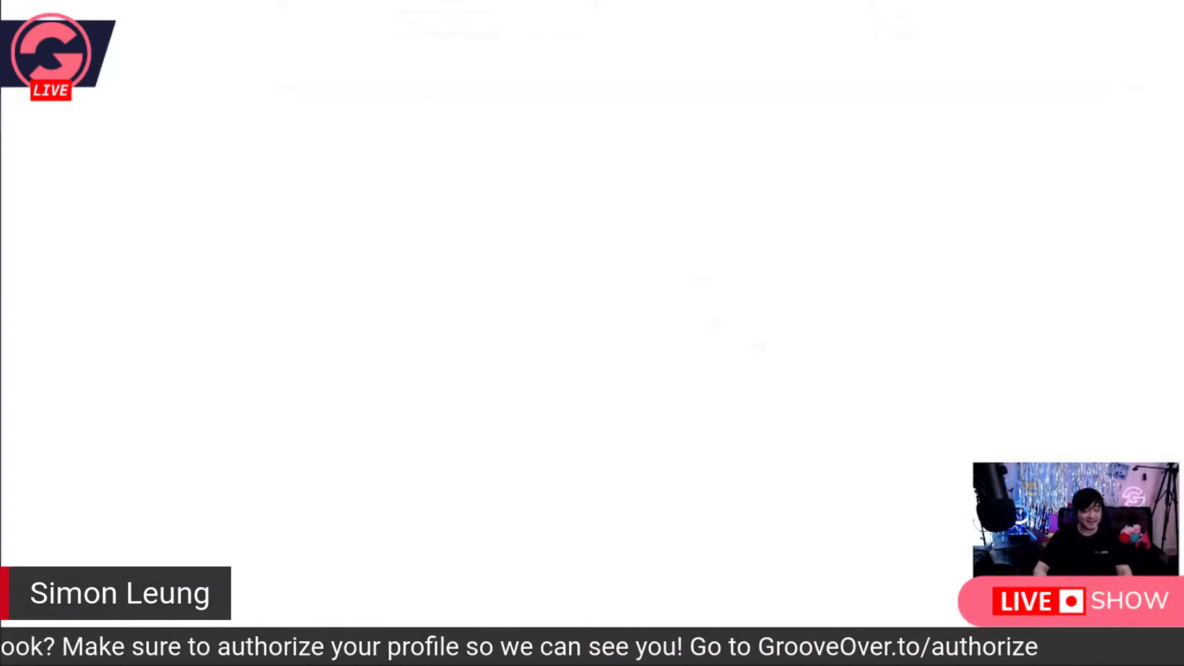
Load the published site's /grooveredirection/groovecm address in the browser to test Page 2's redirect.
{"action": "type", "text": "https://simonleung.groovepages.com/grooveredirection/"}
{"action": "type", "text": "groovecm"}
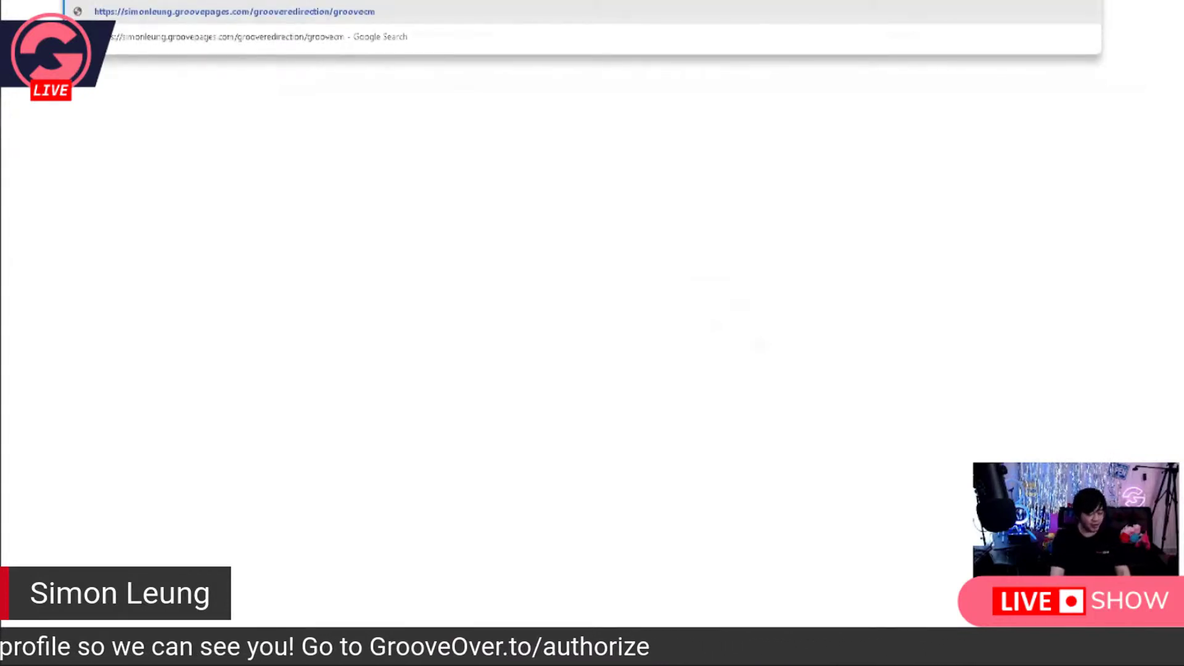
{"action": "key", "text": "Return"}
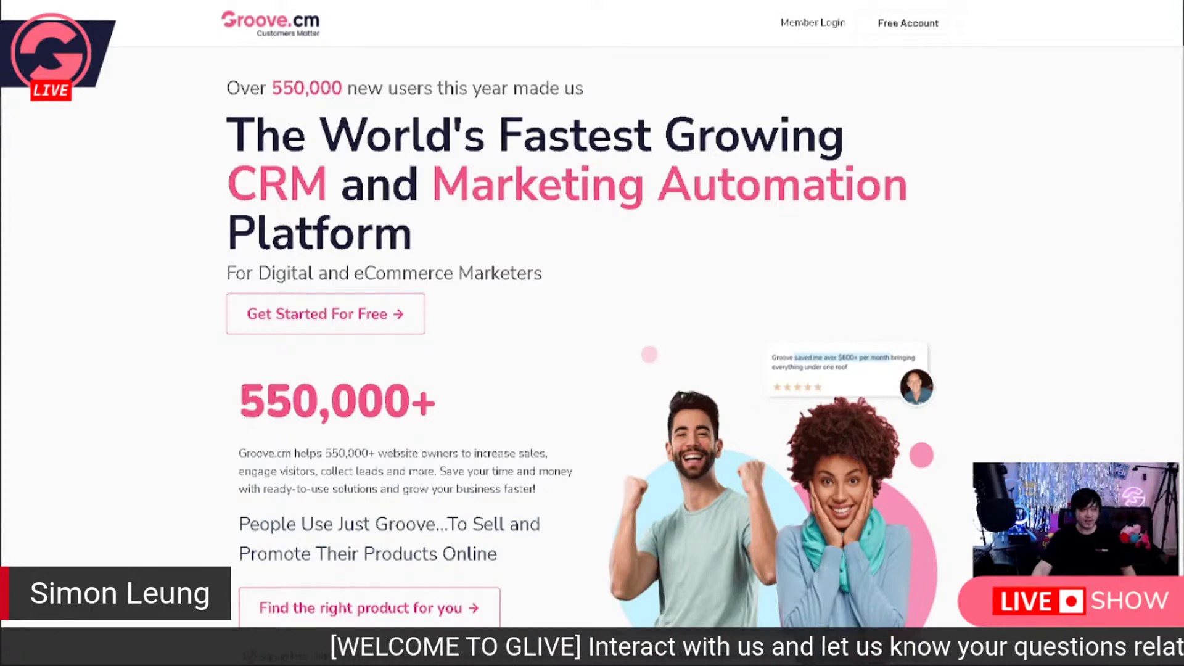
Return to the builder, review the redirection options in Page 2's settings and apply them as they are.
{"action": "left_click_drag", "start_coordinate": [1183, 185], "coordinate": [740, 1]}
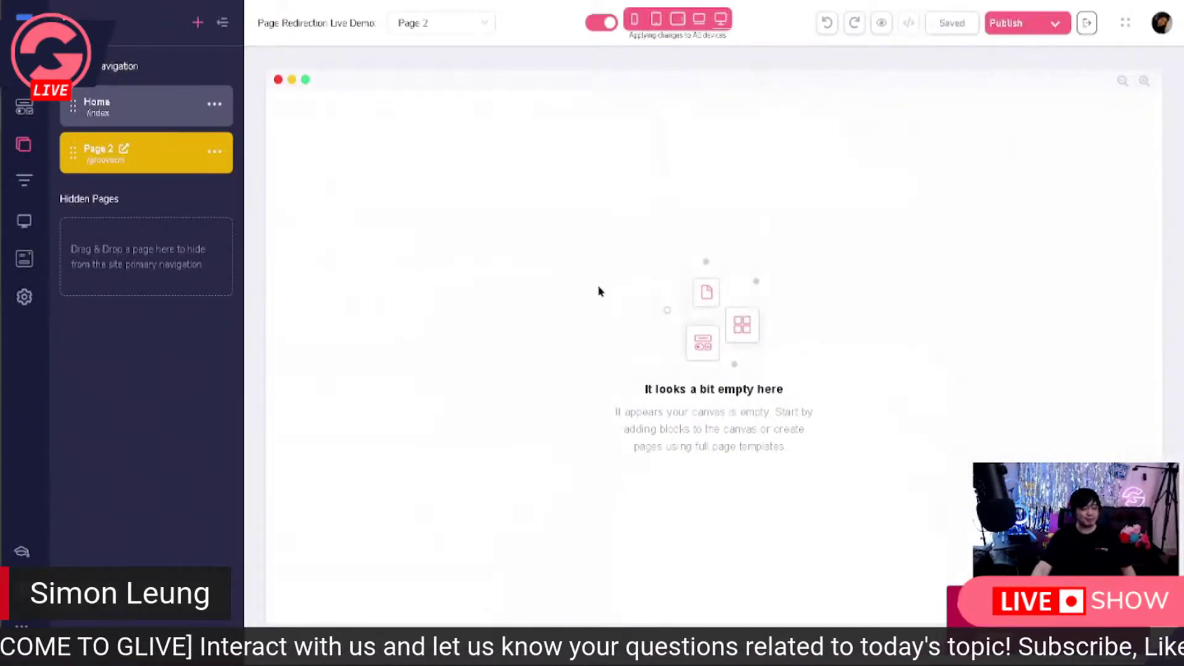
{"action": "left_click", "coordinate": [215, 154]}
{"action": "left_click", "coordinate": [164, 191]}
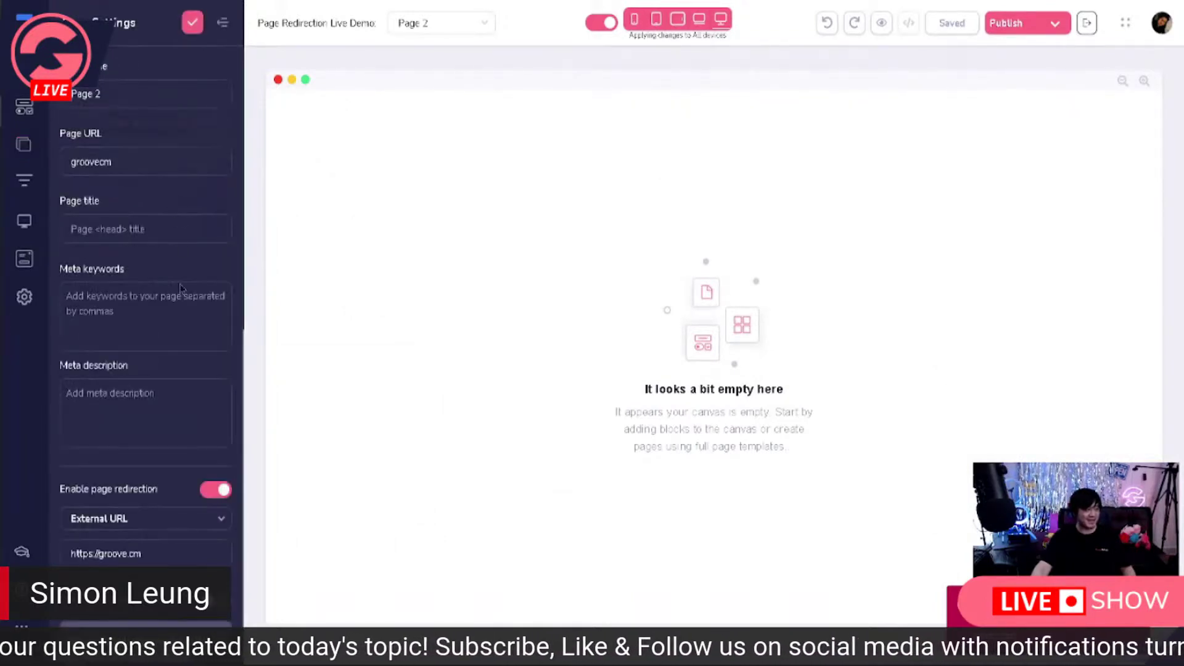
{"action": "scroll", "coordinate": [180, 288], "scroll_direction": "down", "scroll_amount": 3}
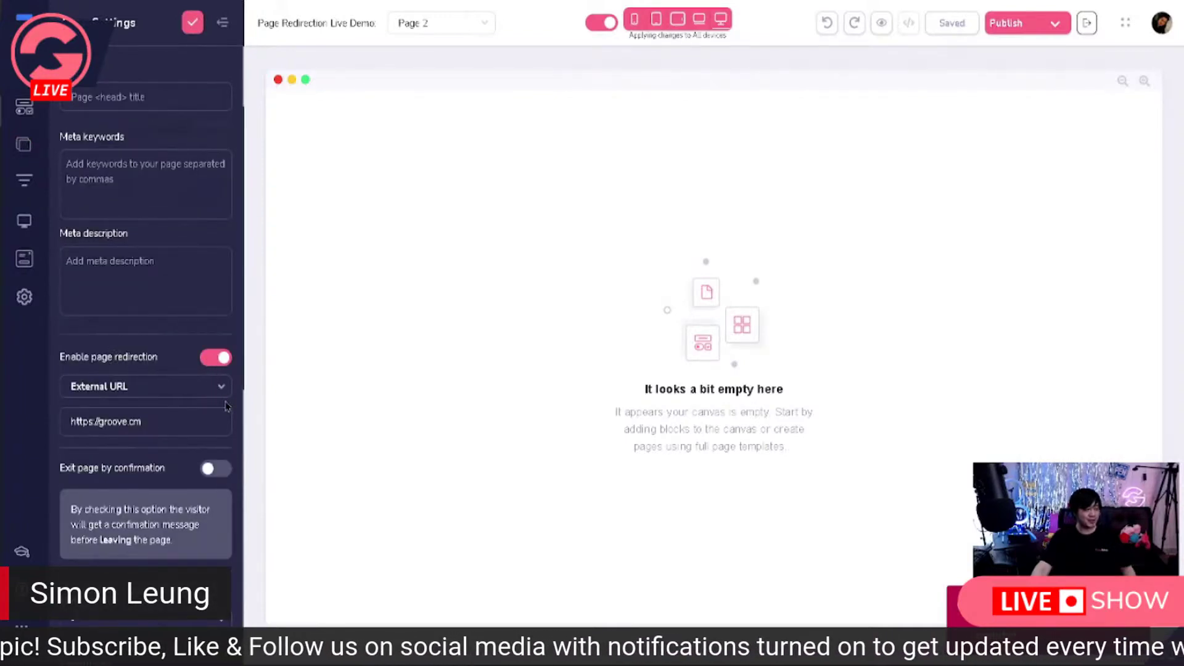
{"action": "left_click", "coordinate": [193, 25]}
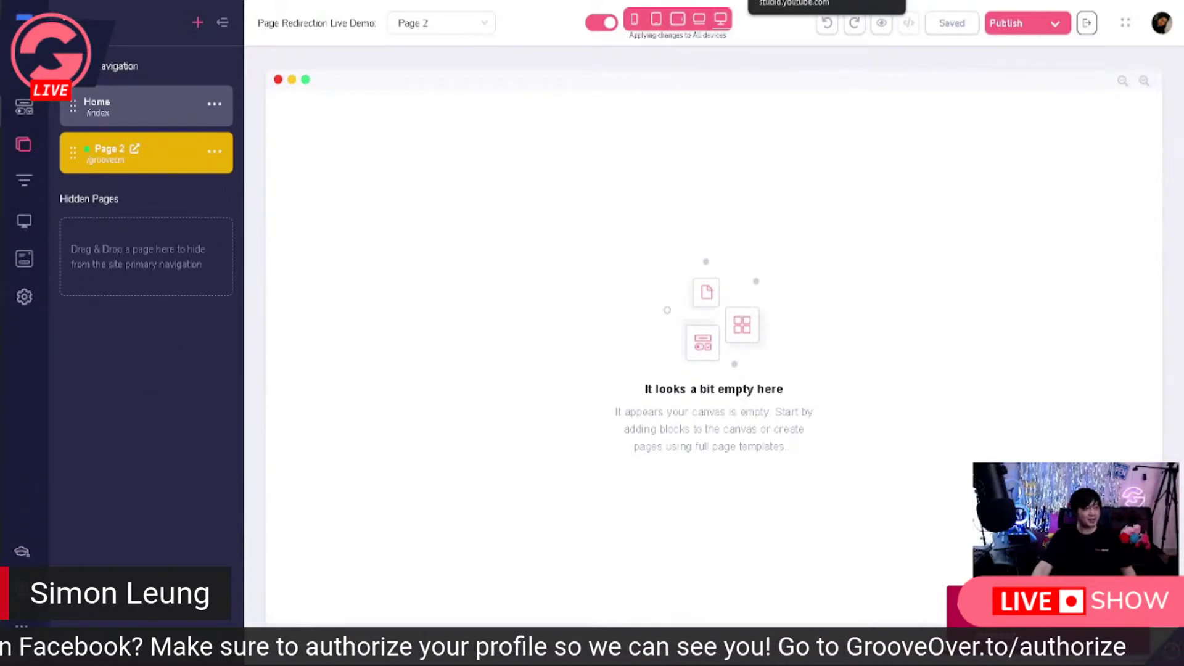
{"action": "left_click", "coordinate": [847, 1]}
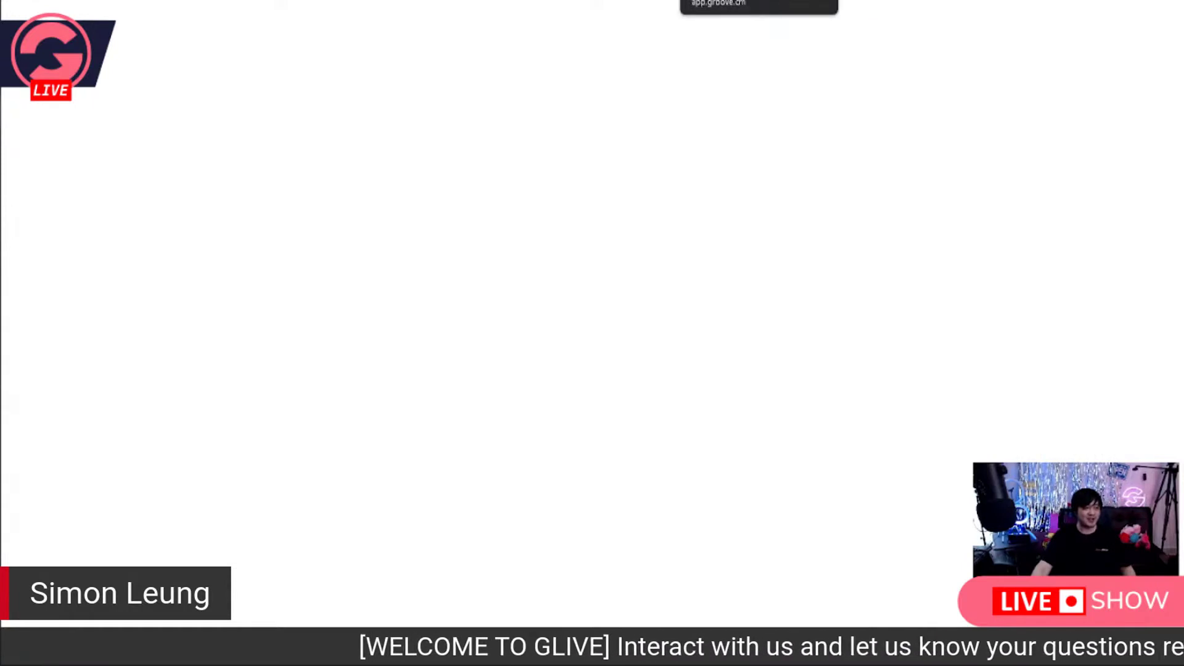
{"action": "left_click", "coordinate": [759, 3]}
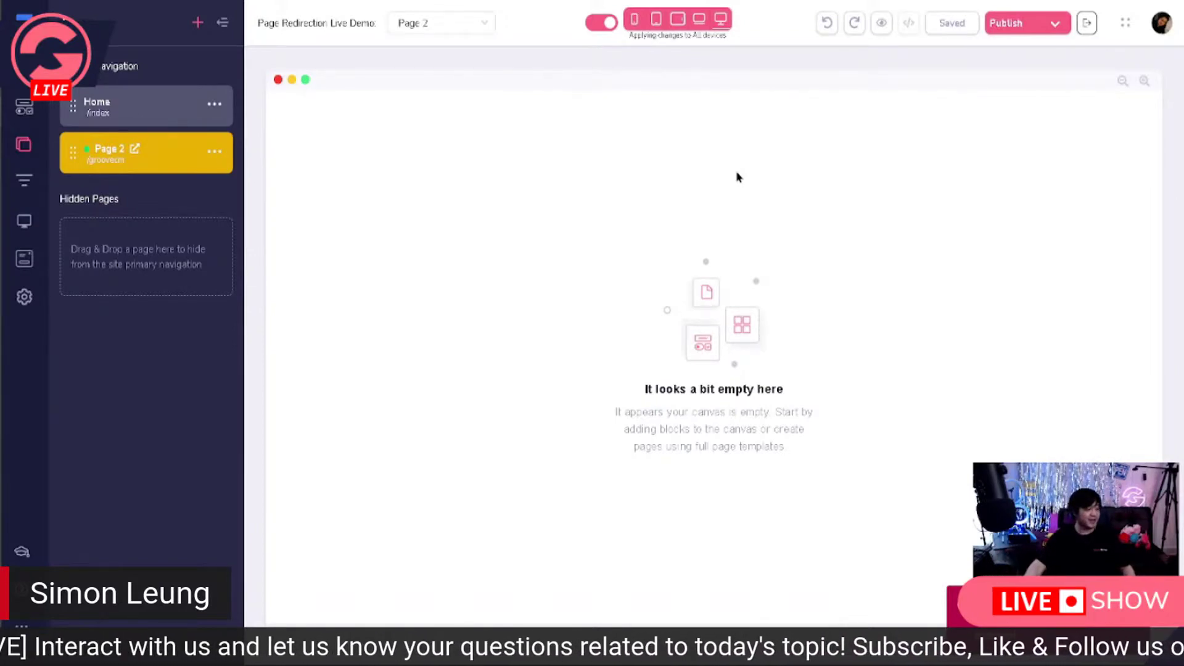
Open the Home page's settings and enable page redirection.
{"action": "right_click", "coordinate": [212, 108]}
{"action": "left_click", "coordinate": [214, 106]}
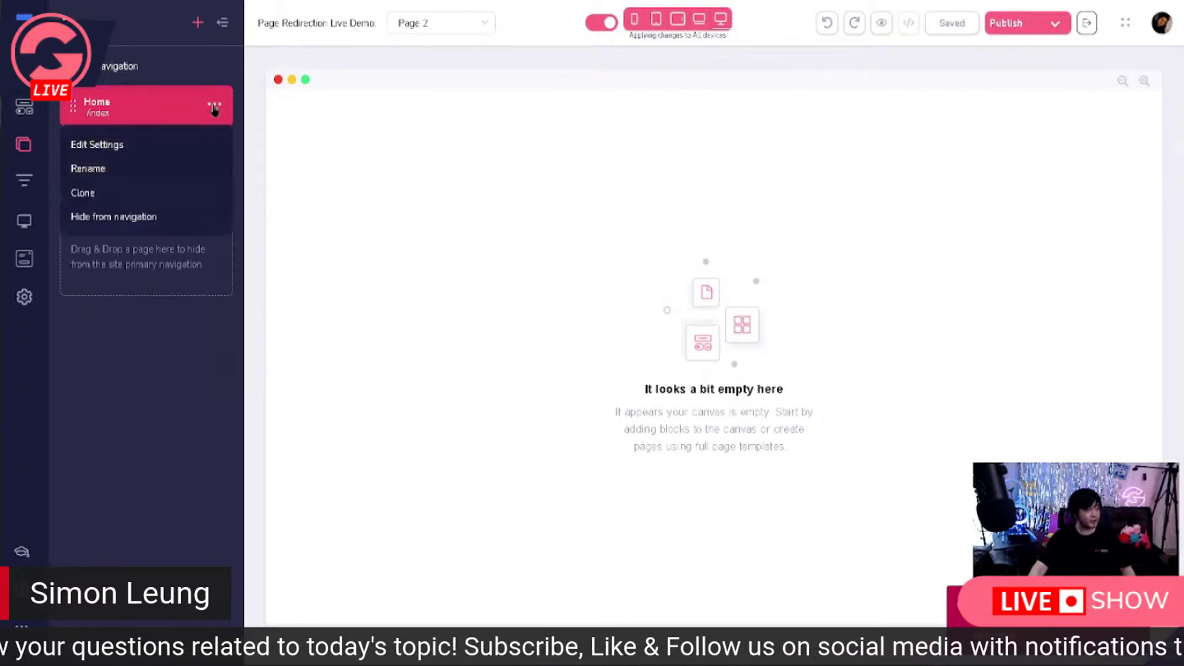
{"action": "left_click", "coordinate": [119, 154]}
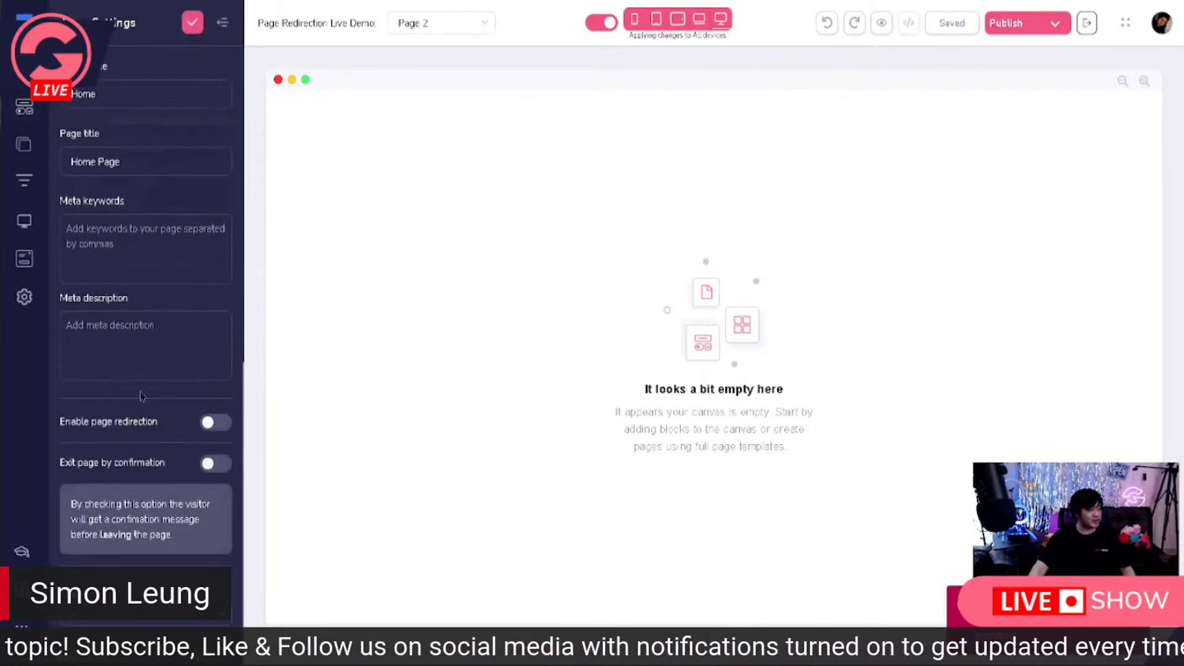
{"action": "left_click", "coordinate": [209, 423]}
{"action": "scroll", "coordinate": [206, 426], "scroll_direction": "down", "scroll_amount": 1}
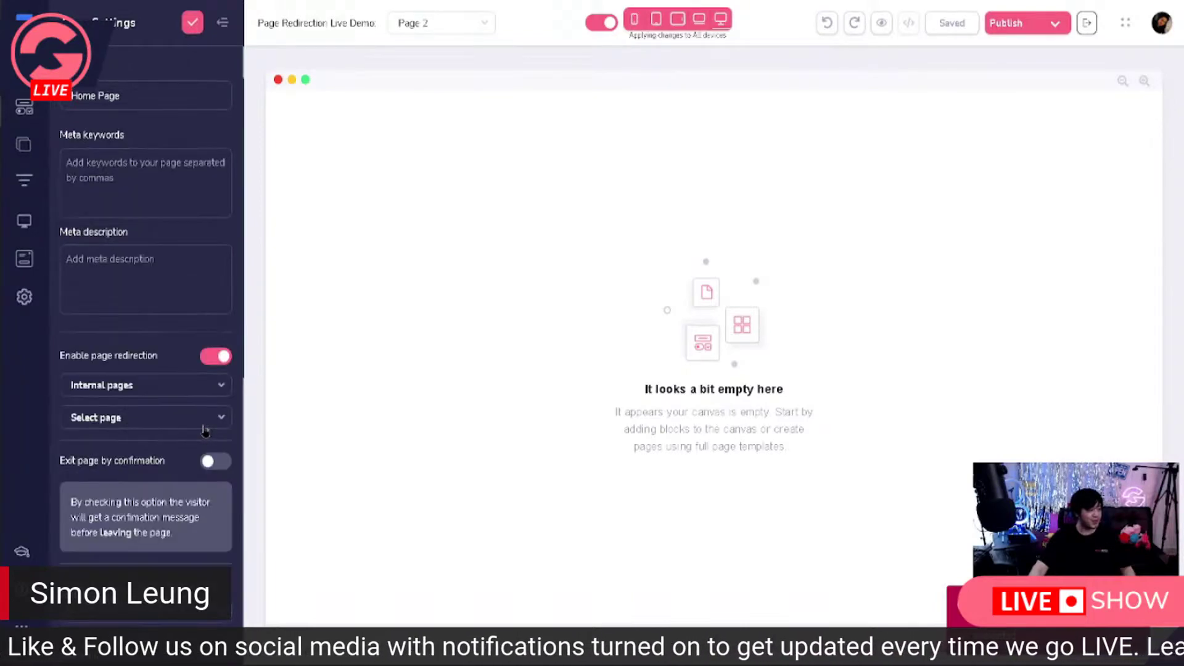
{"action": "left_click", "coordinate": [199, 395]}
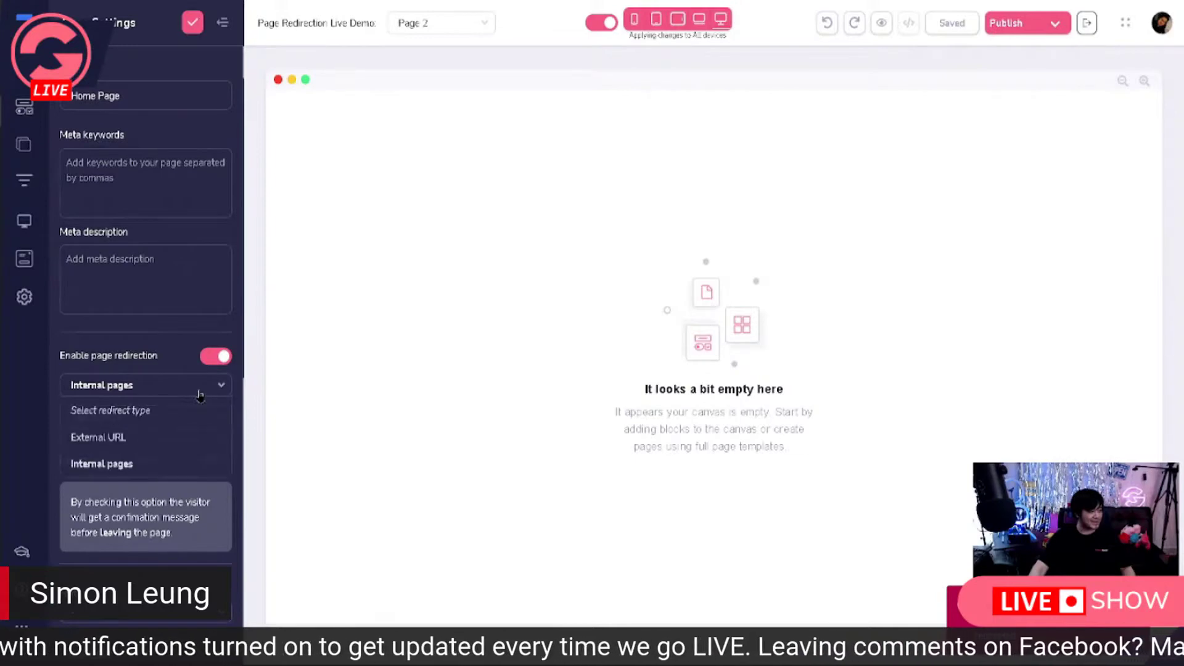
{"action": "left_click", "coordinate": [180, 434]}
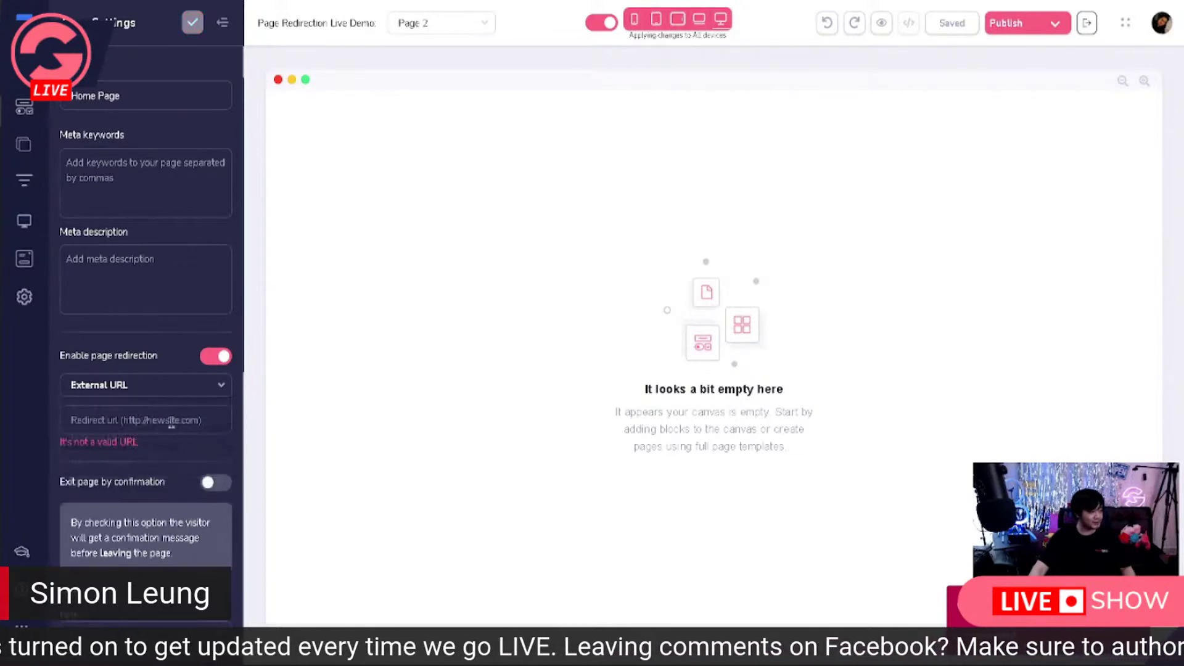
{"action": "left_click", "coordinate": [167, 419]}
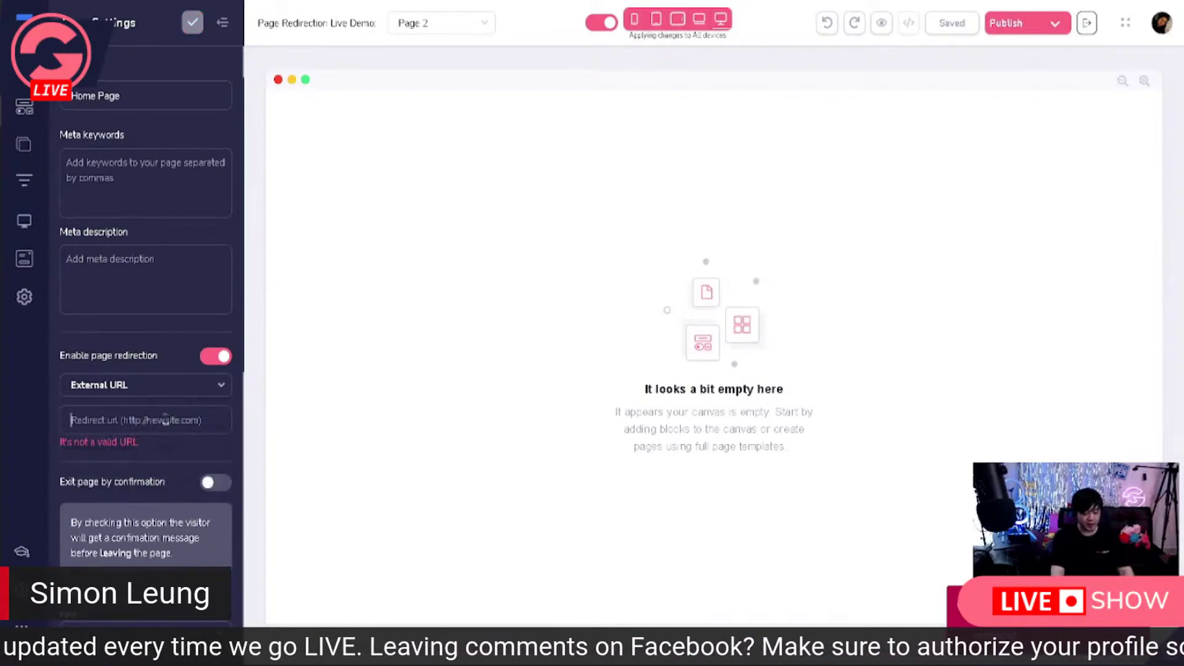
{"action": "type", "text": "https"}
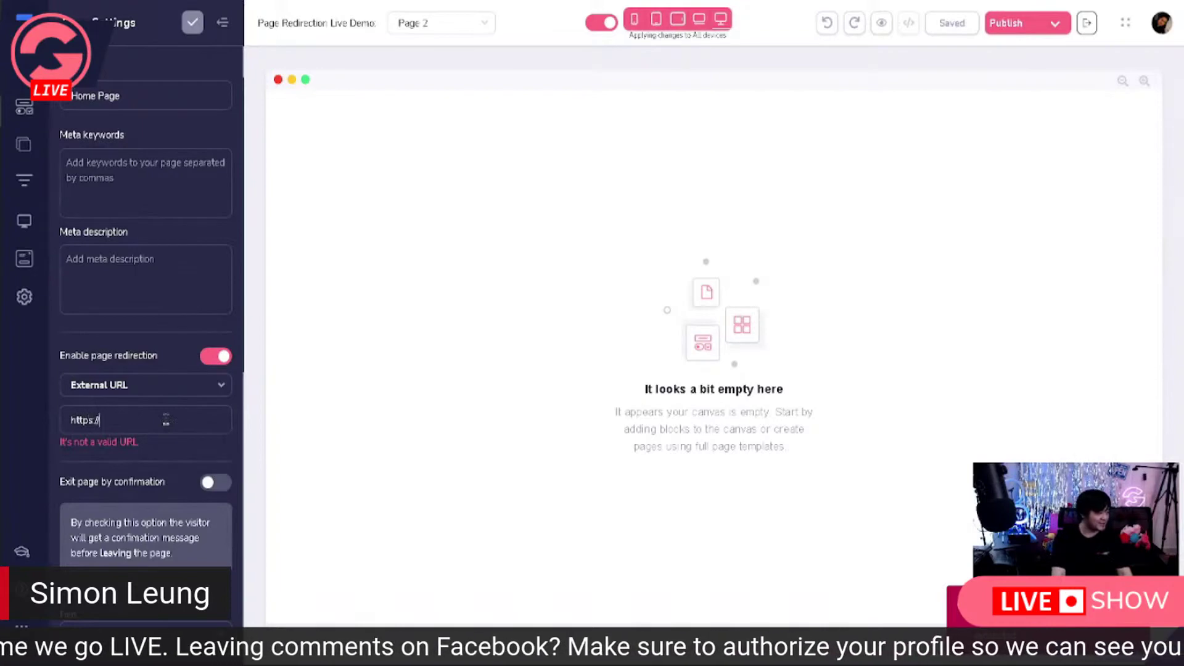
{"action": "type", "text": "://"}
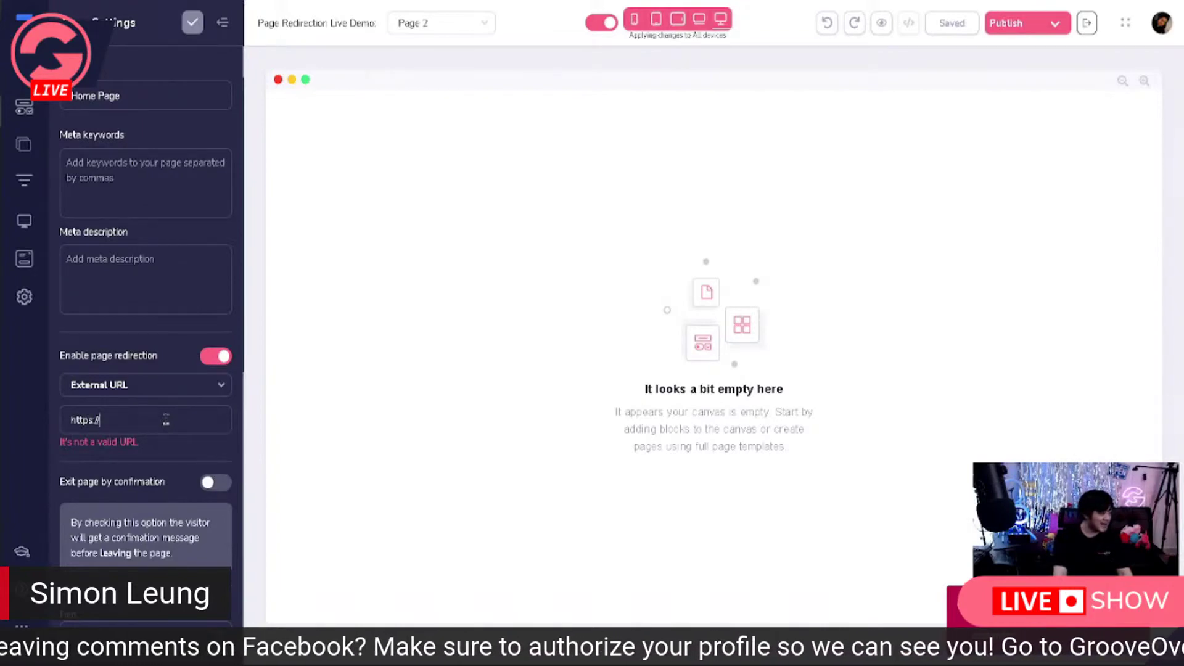
{"action": "type", "text": "groove.cm/"}
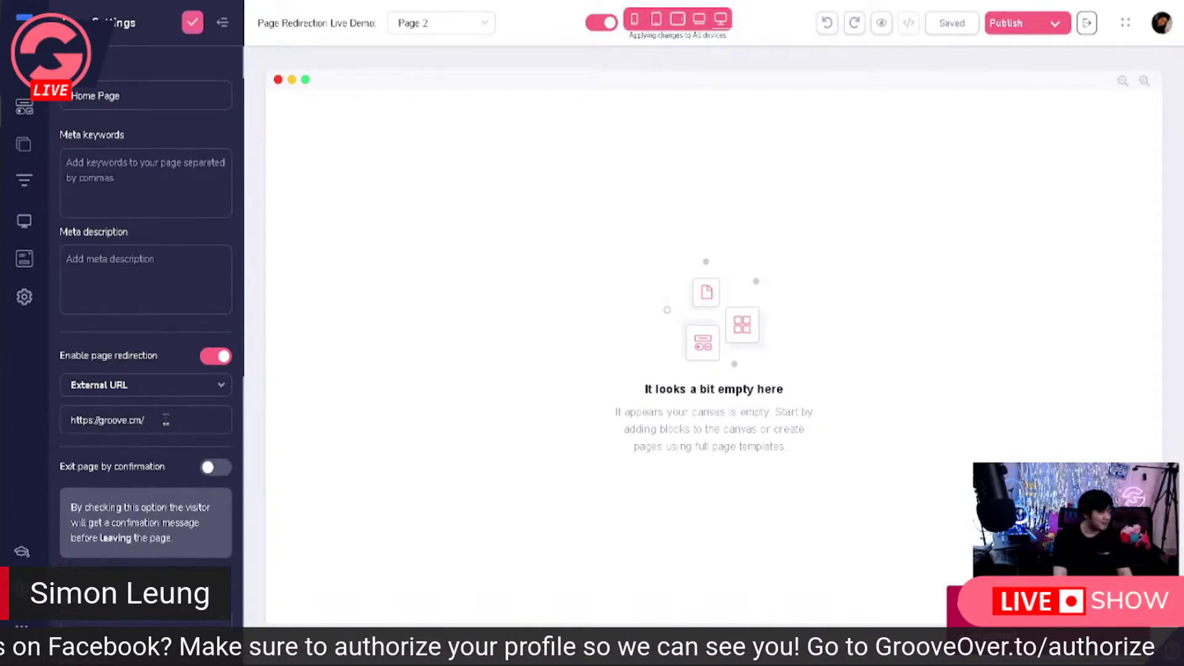
{"action": "type", "text": "blog"}
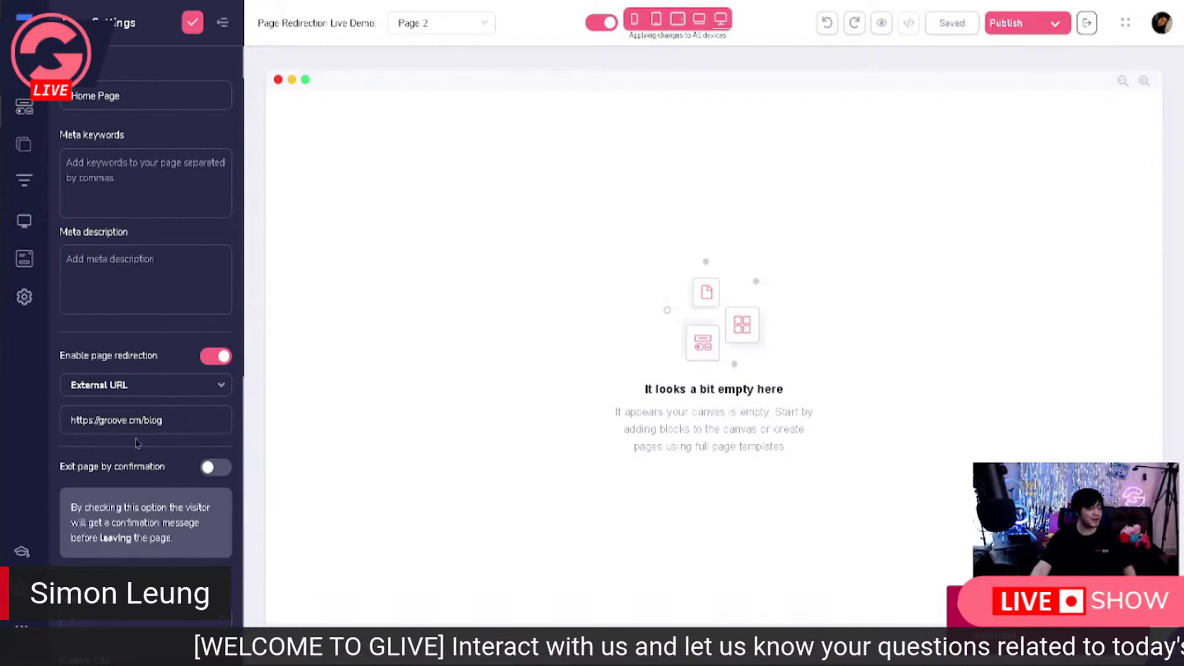
{"action": "left_click", "coordinate": [190, 32]}
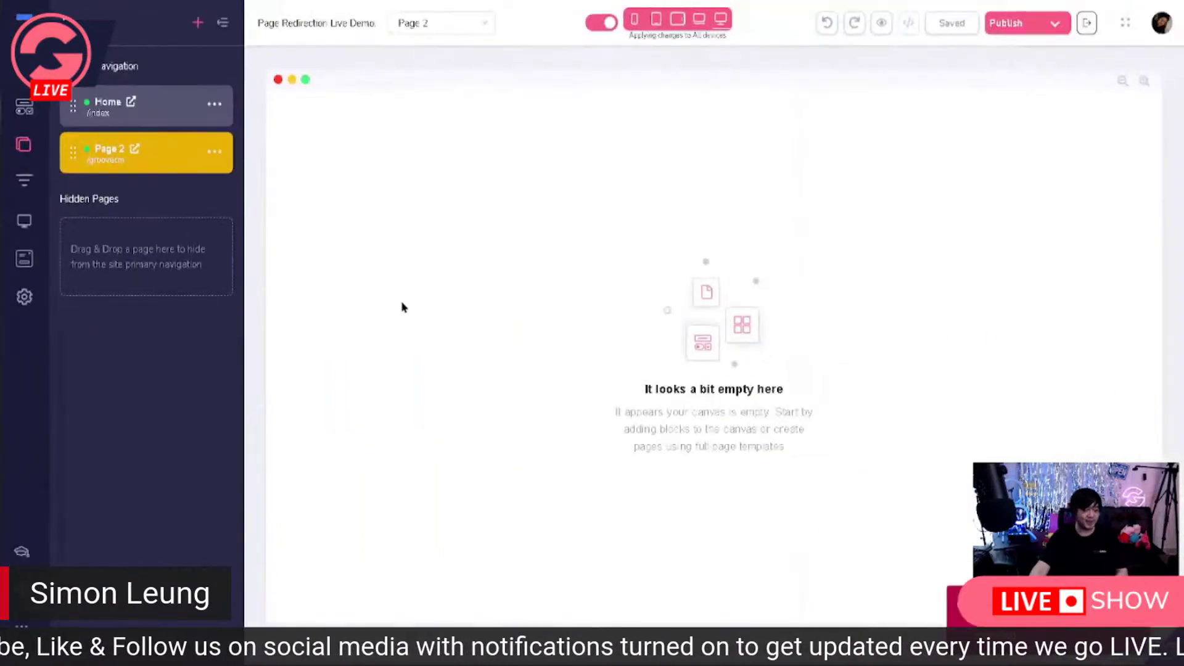
Republish the website to the GroovePages subdomain folder grooveredirection and open the published site.
{"action": "left_click", "coordinate": [1057, 24]}
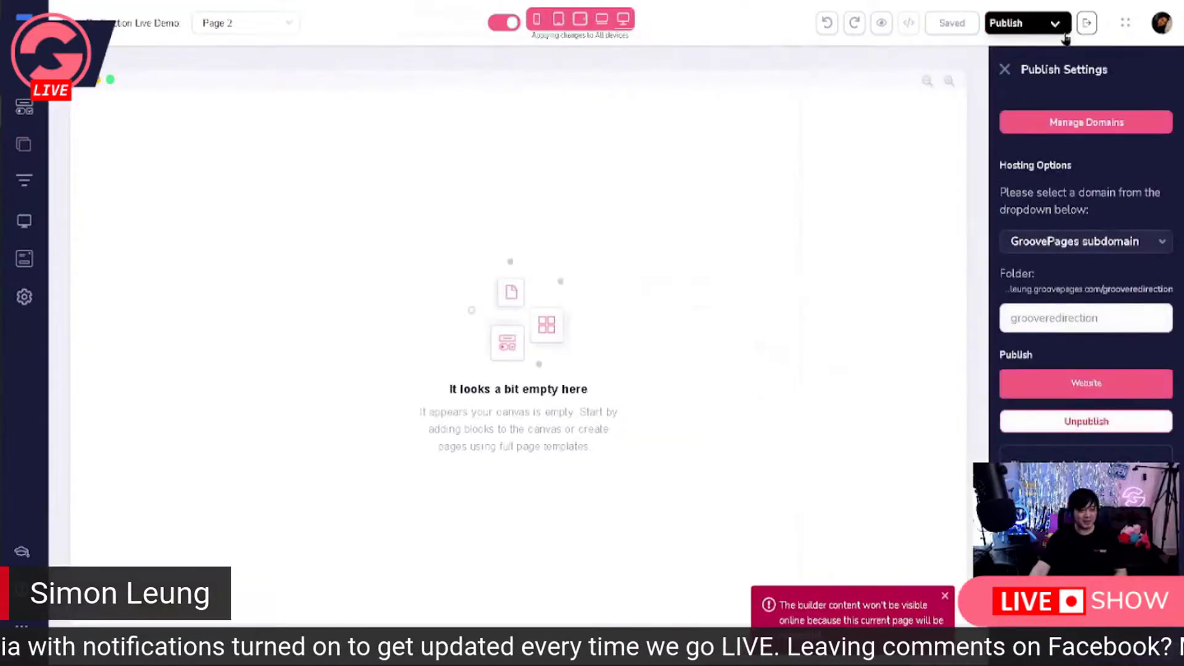
{"action": "mouse_move", "coordinate": [1052, 386]}
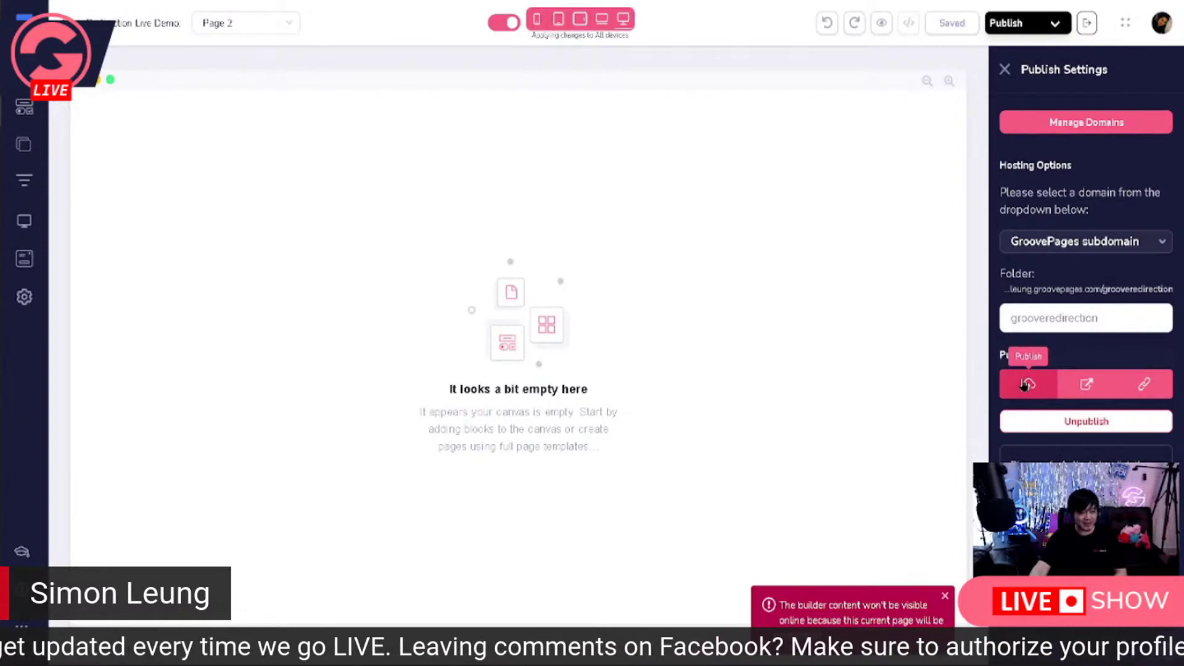
{"action": "left_click", "coordinate": [1025, 385]}
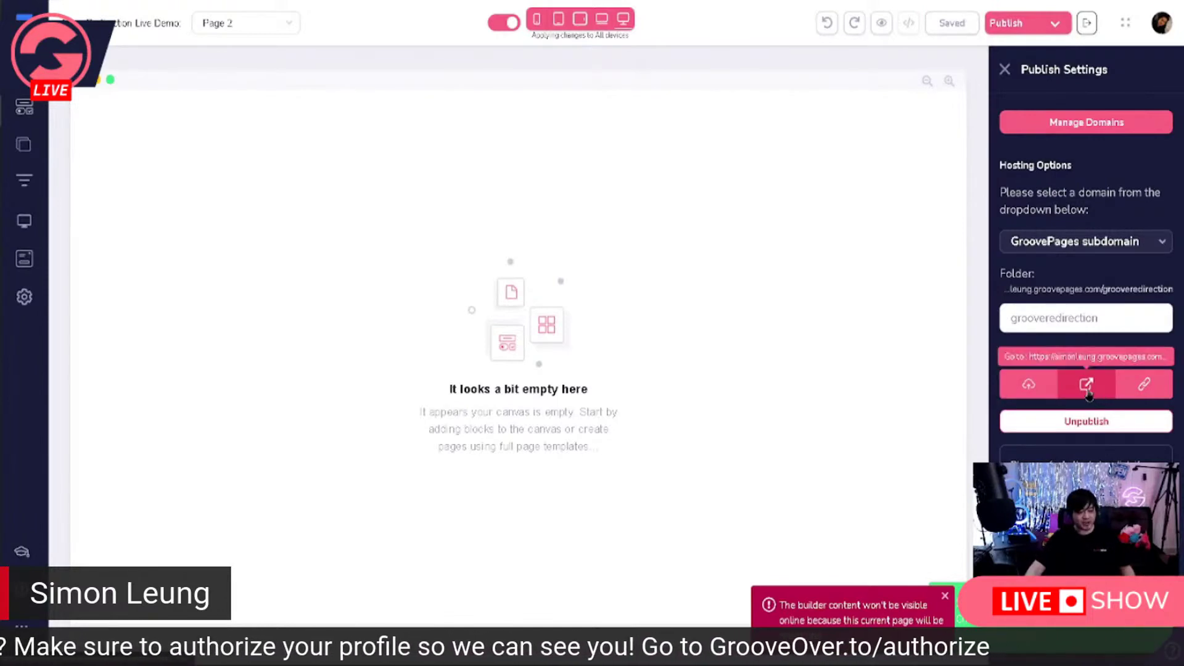
{"action": "left_click", "coordinate": [1088, 387]}
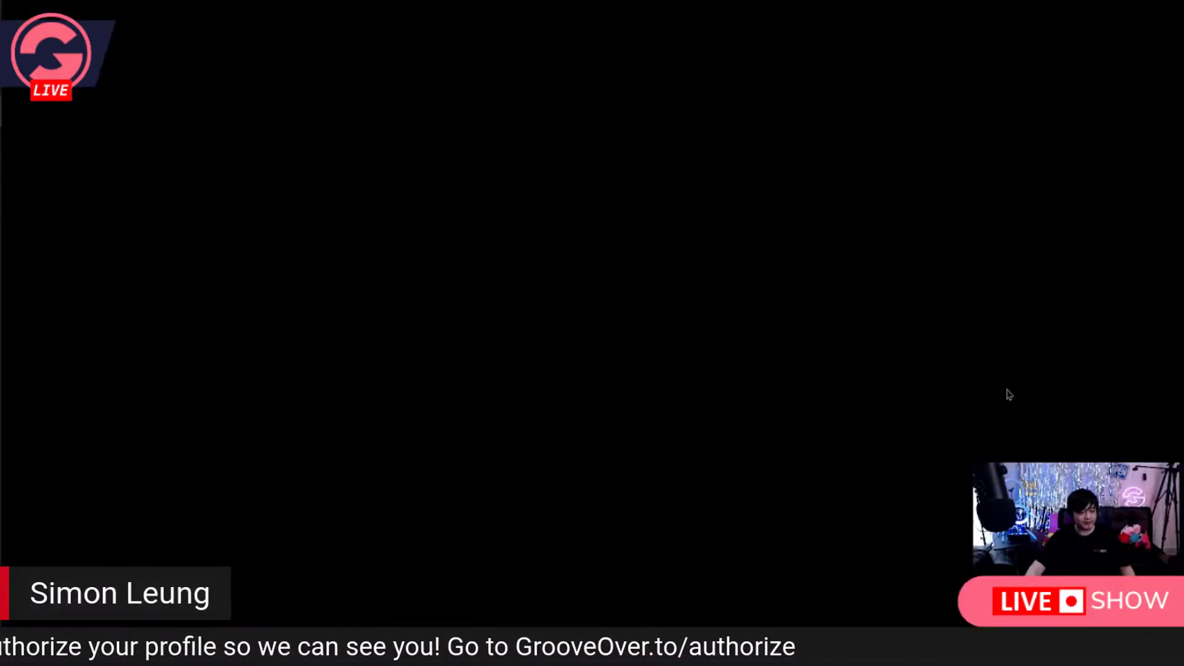